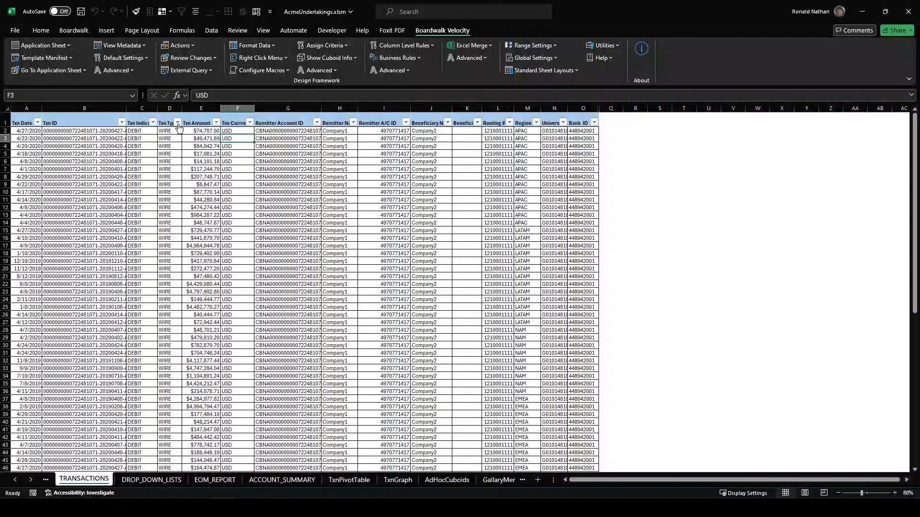
# Add a new application sheet and enter a Region header with LATAM in the cell beneath it.
pyautogui.click(64, 44)
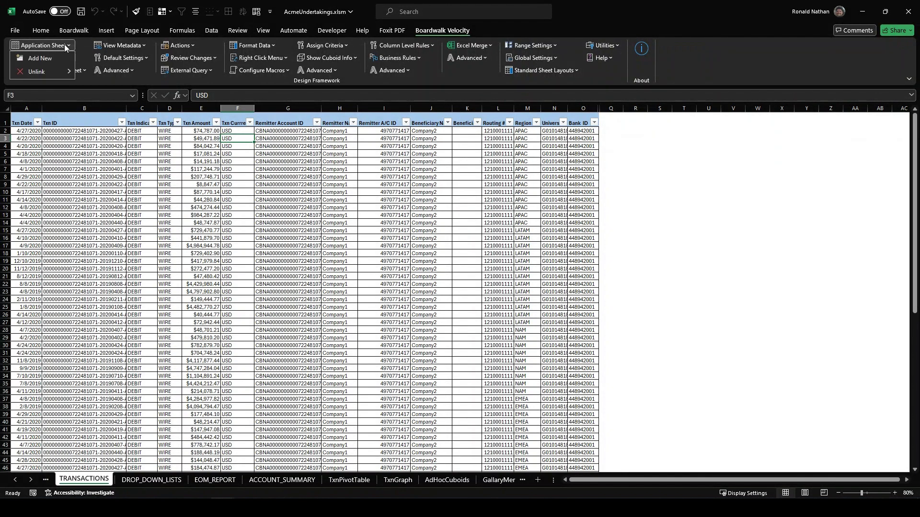
pyautogui.click(47, 58)
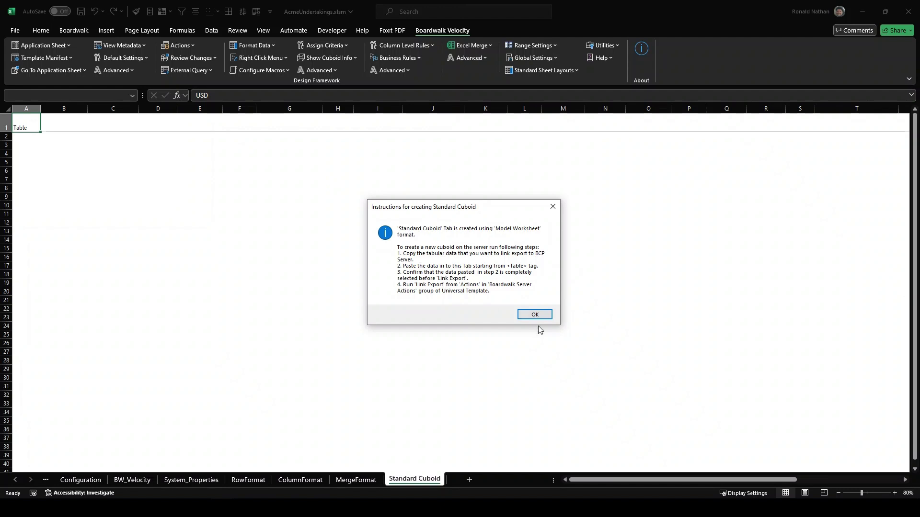
pyautogui.click(534, 314)
pyautogui.write('Region')
pyautogui.press('Return')
pyautogui.write('LATA')
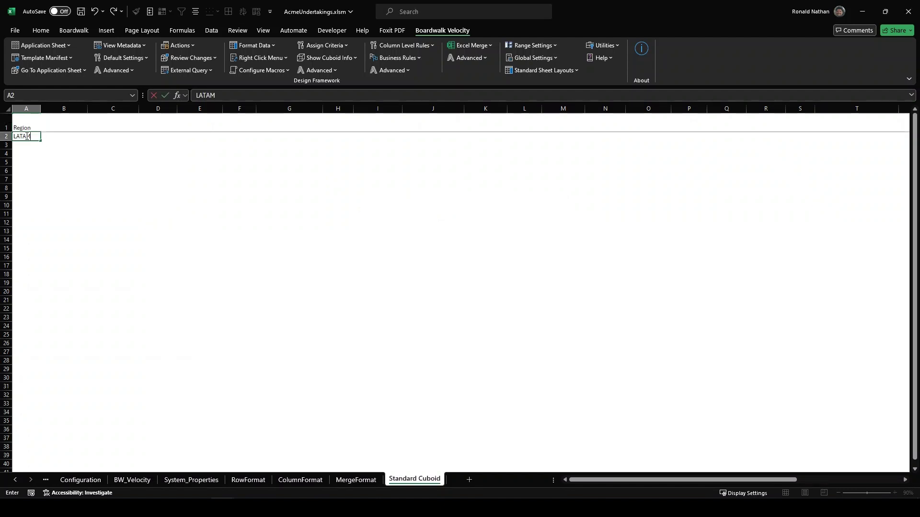
pyautogui.write('M')
# Set up a Link Export of the Region table under AcmeBank, Training, AcmeUndertakings, using the AcmeUndertakings collaboration and whiteboard and cuboid name Home Page.
pyautogui.click(24, 128)
pyautogui.click(180, 45)
pyautogui.click(192, 58)
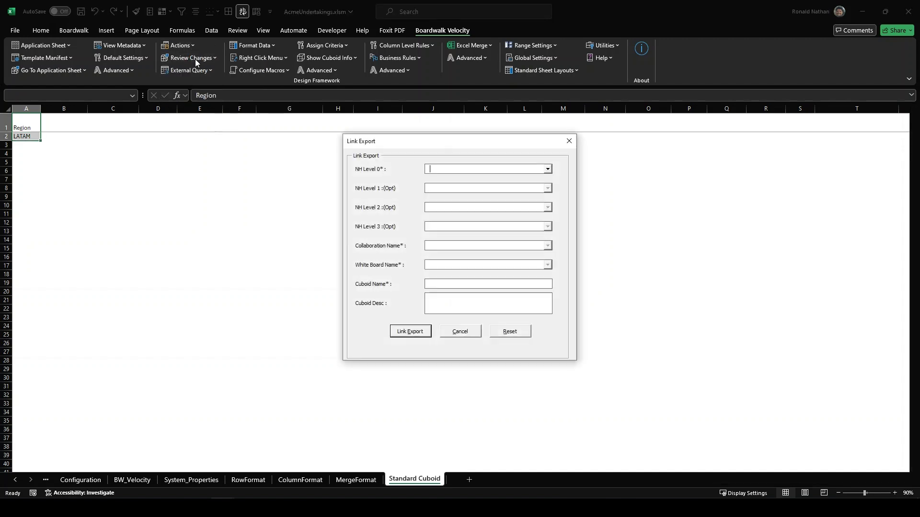
pyautogui.click(548, 245)
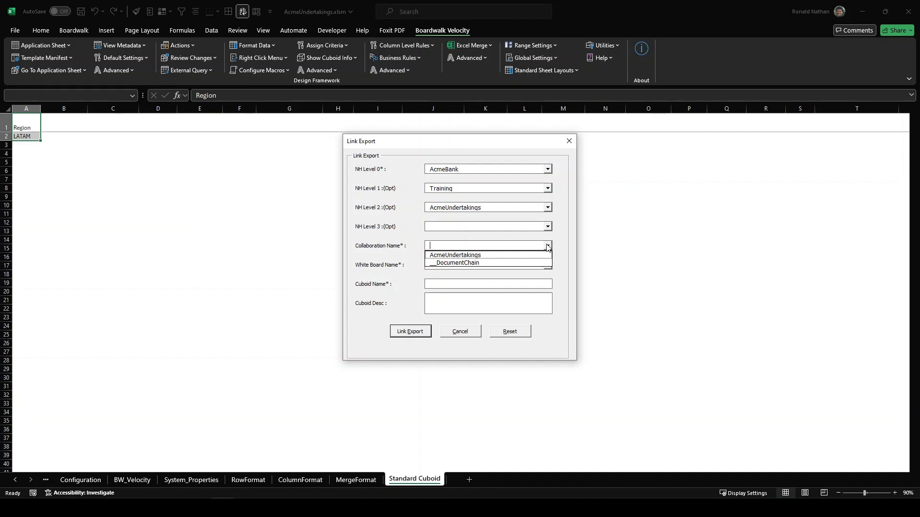
pyautogui.click(483, 258)
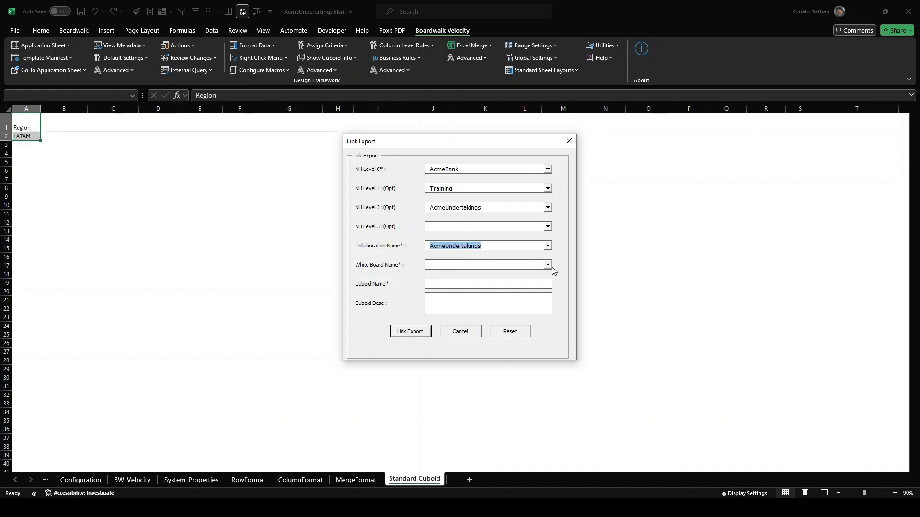
pyautogui.click(549, 265)
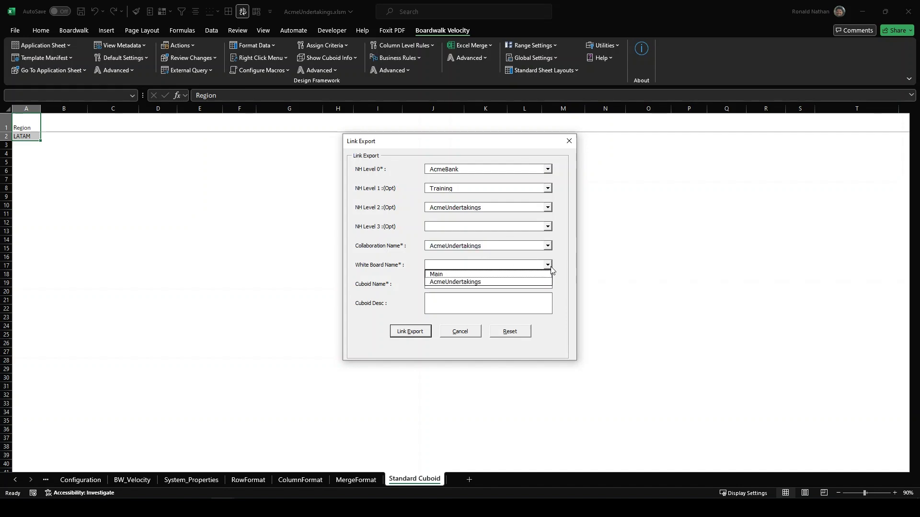
pyautogui.click(486, 282)
pyautogui.click(474, 284)
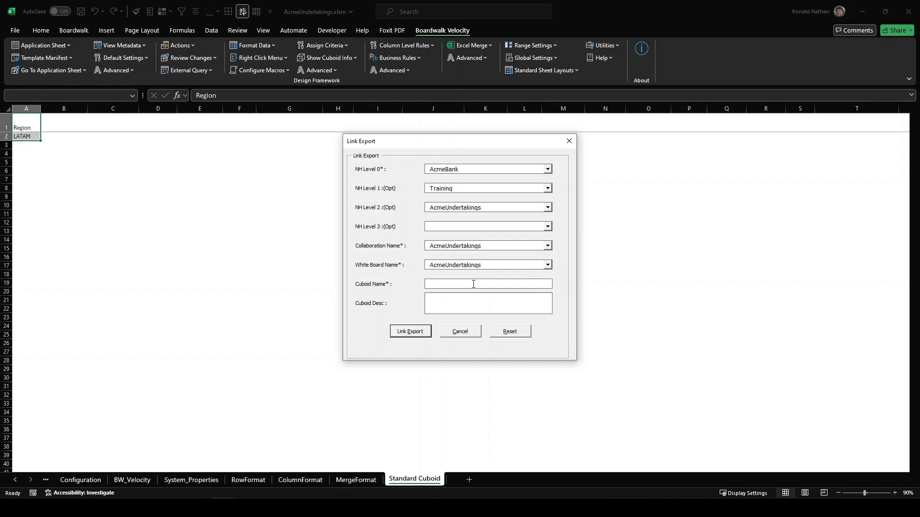
pyautogui.write('Home Page')
# Create the Home Page cuboid with the default format applied, and move the HOME_PAGE sheet ahead of TRANSACTIONS.
pyautogui.click(410, 332)
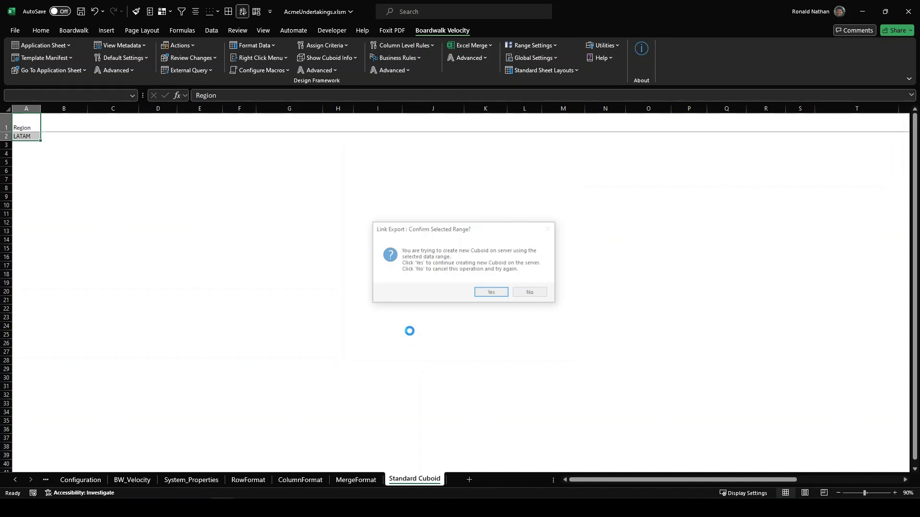
pyautogui.click(498, 296)
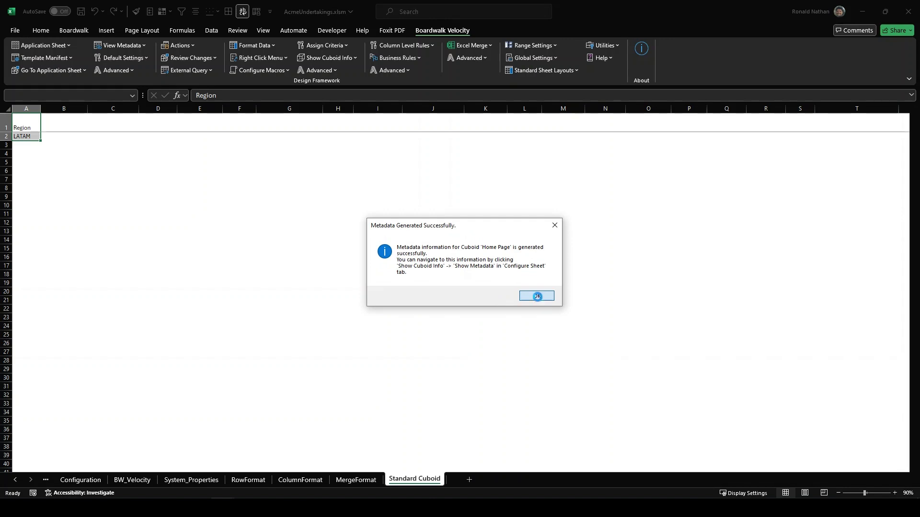
pyautogui.click(537, 297)
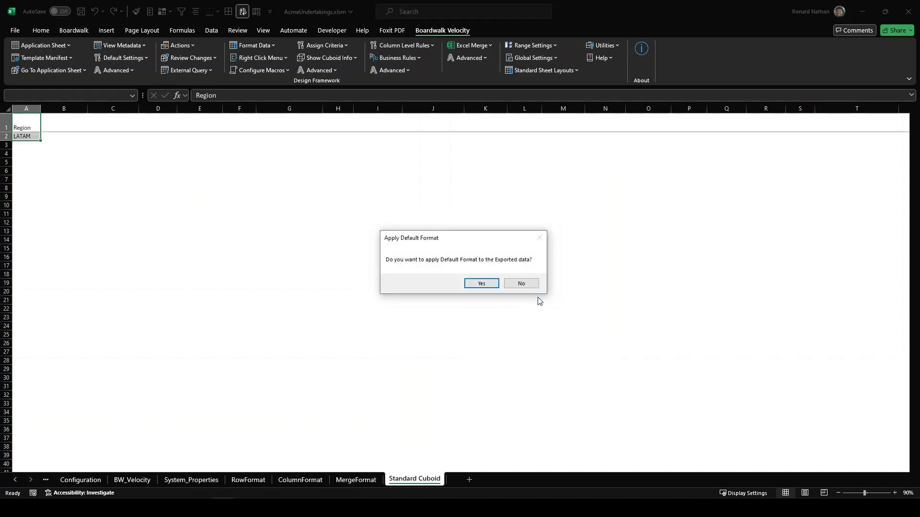
pyautogui.click(481, 284)
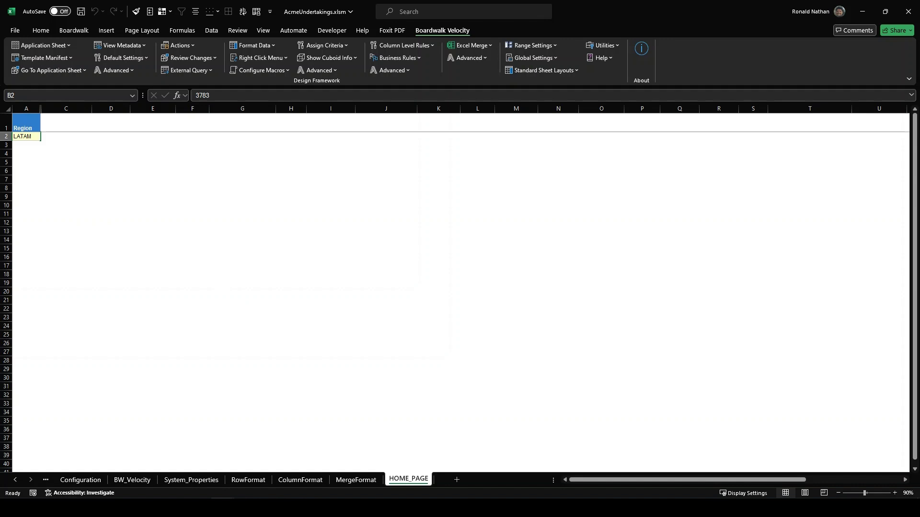
pyautogui.click(458, 376)
pyautogui.click(464, 449)
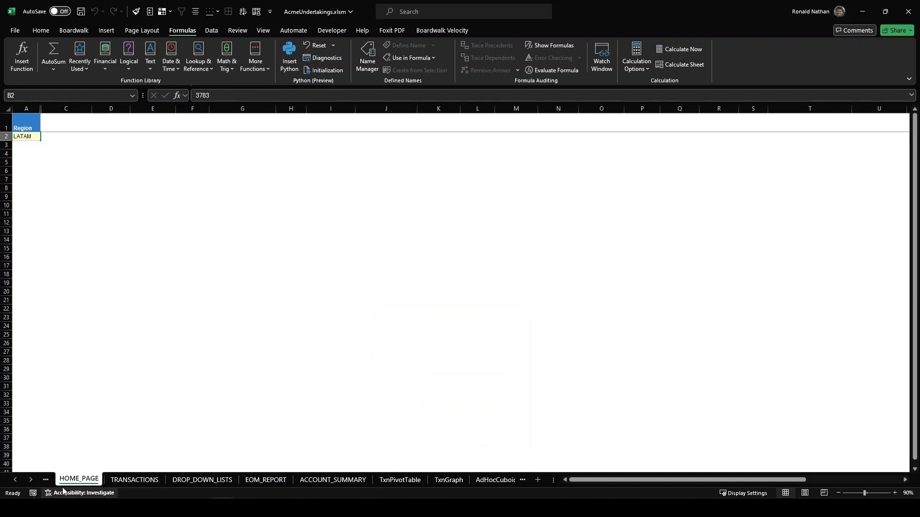
# Add list validation to Region cell A2 with source =OFFSET(DDL_Regions,1,0,counta(DDL_REGIONS)-1) and check its dropdown choices.
pyautogui.click(211, 30)
pyautogui.click(644, 61)
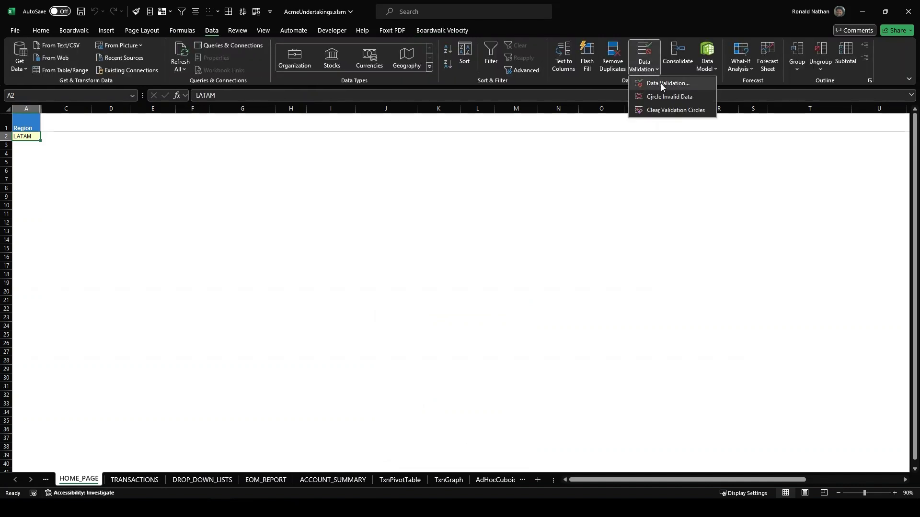
pyautogui.click(660, 84)
pyautogui.click(242, 253)
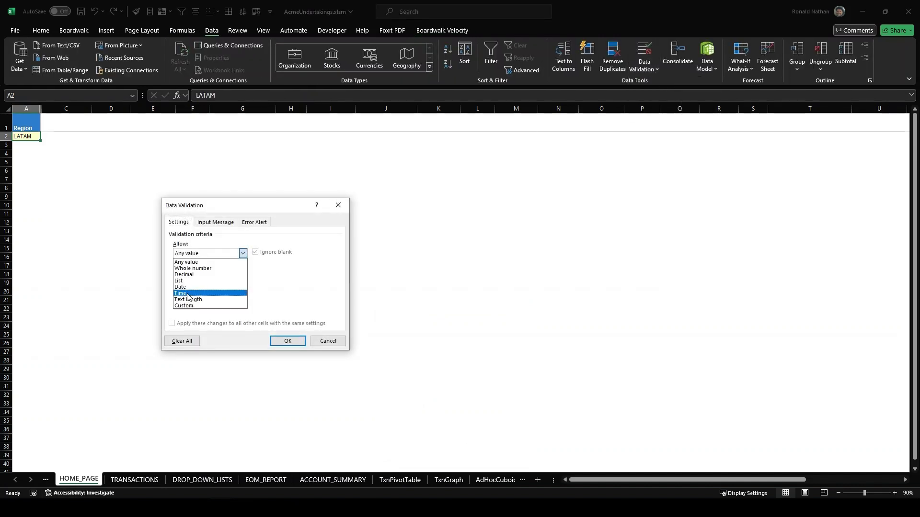
pyautogui.click(187, 281)
pyautogui.click(193, 293)
pyautogui.write('=OFFSET(DDL_Regions,1,0,counta(DDL_REGIONS)-1)')
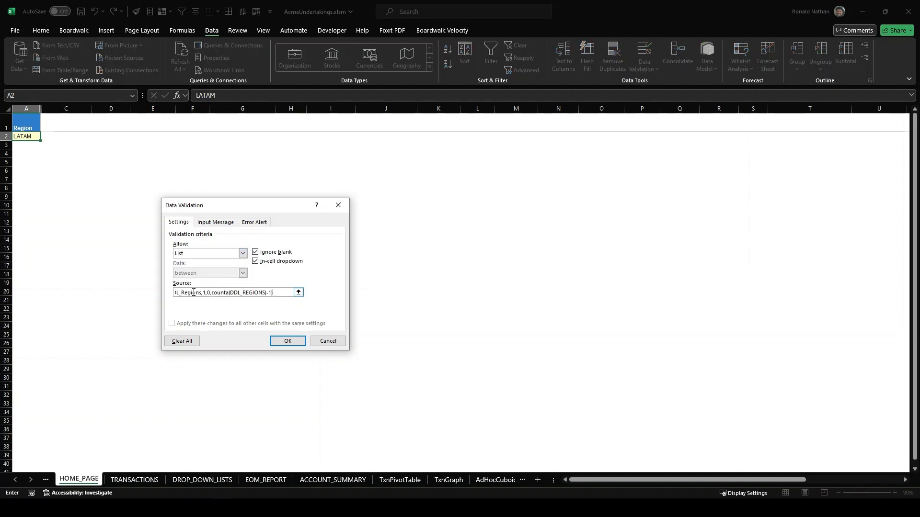
pyautogui.click(287, 341)
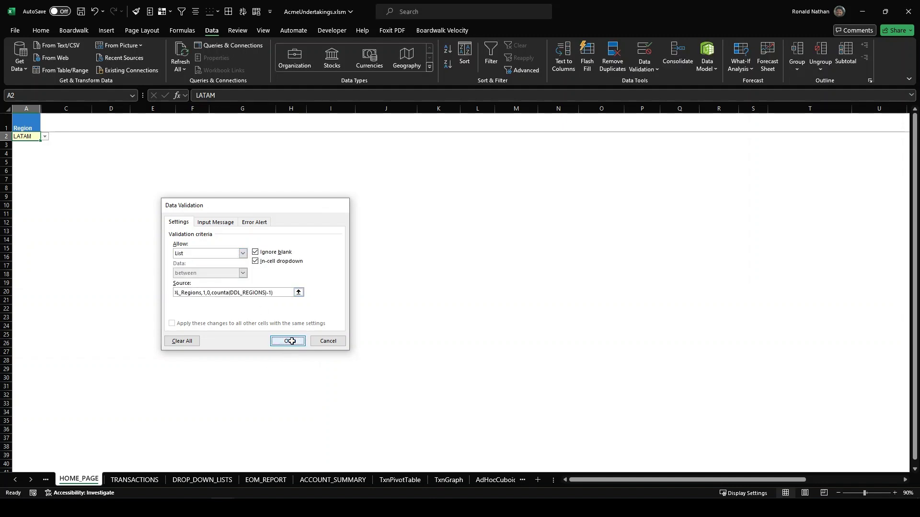
pyautogui.click(44, 137)
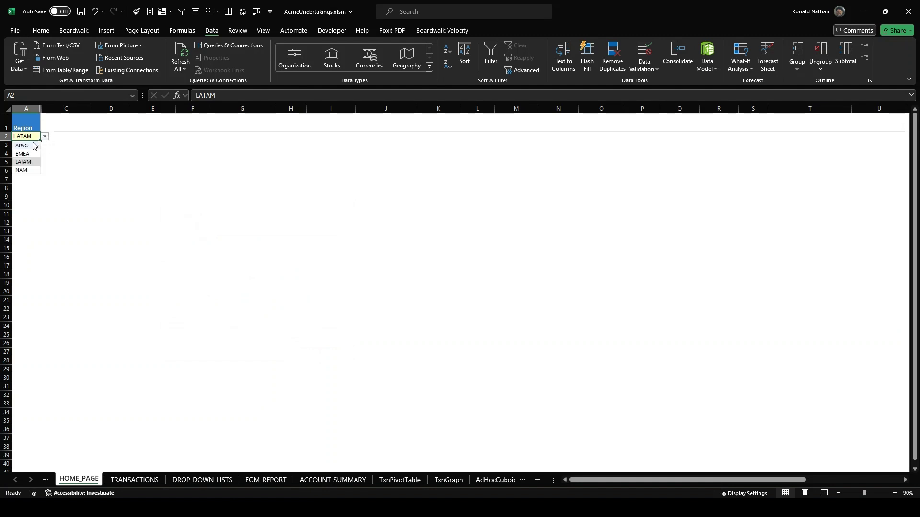
# Generate a row format from the Home Page cuboid and assign ROWFORMAT_HOME_PAGE to it.
pyautogui.click(253, 47)
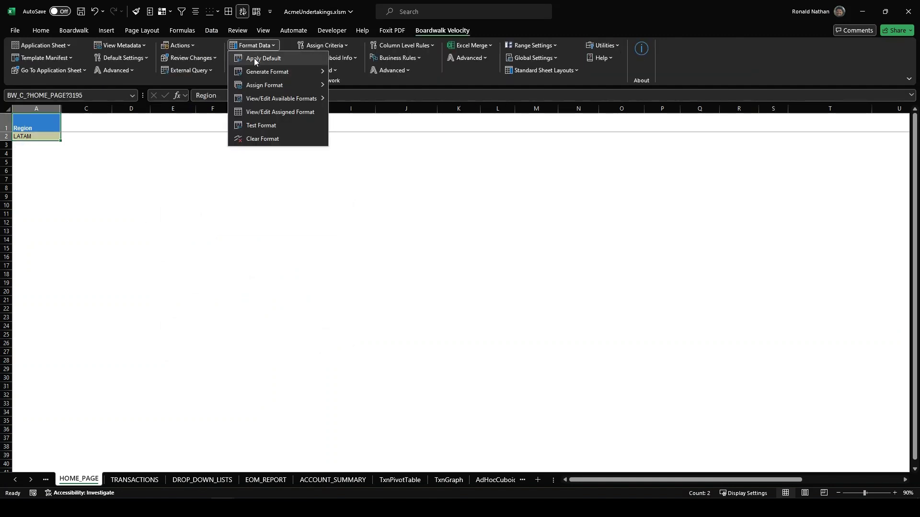
pyautogui.moveTo(255, 72)
pyautogui.click(349, 72)
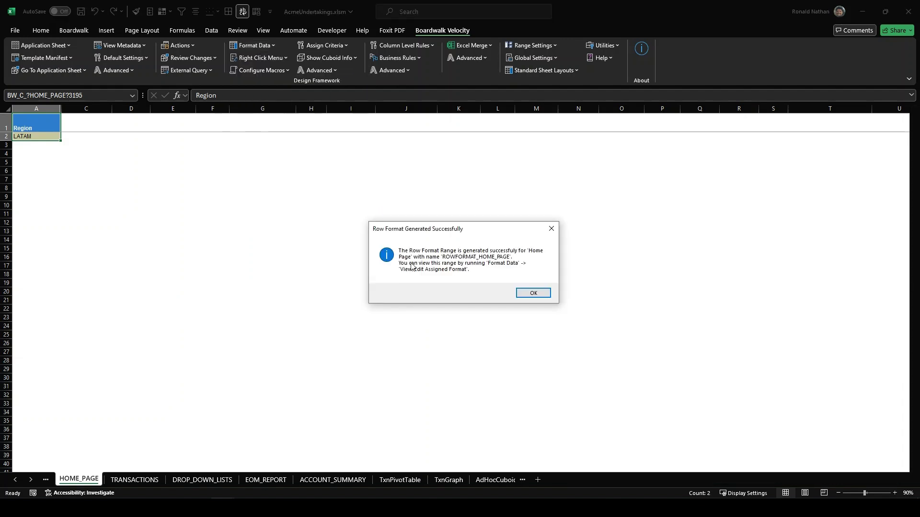
pyautogui.click(531, 295)
pyautogui.click(268, 46)
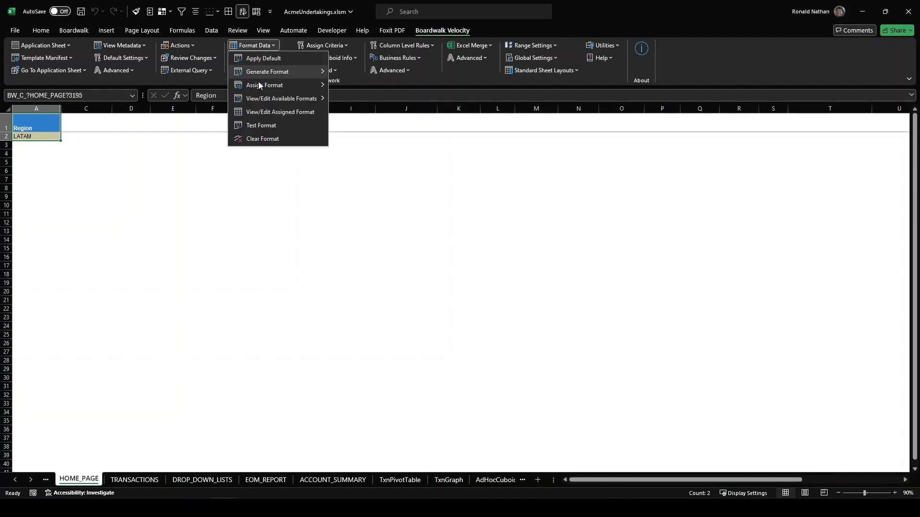
pyautogui.moveTo(257, 85)
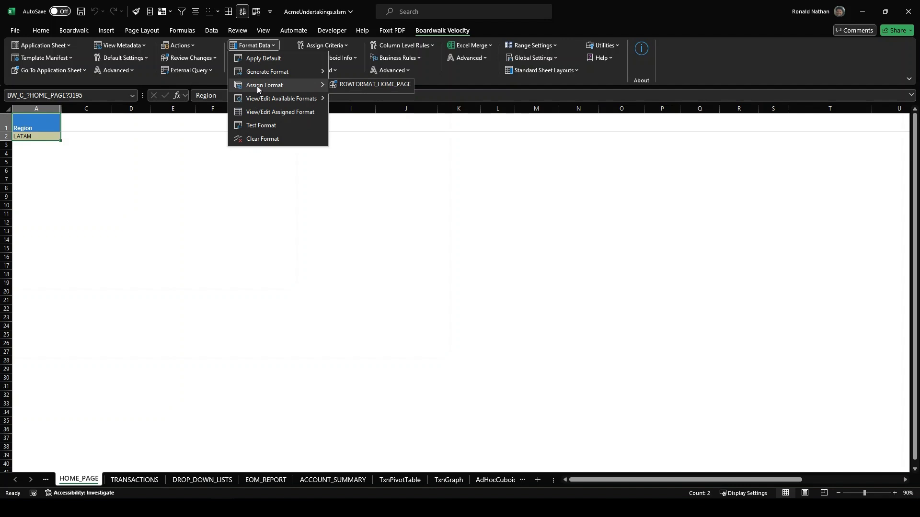
pyautogui.click(373, 85)
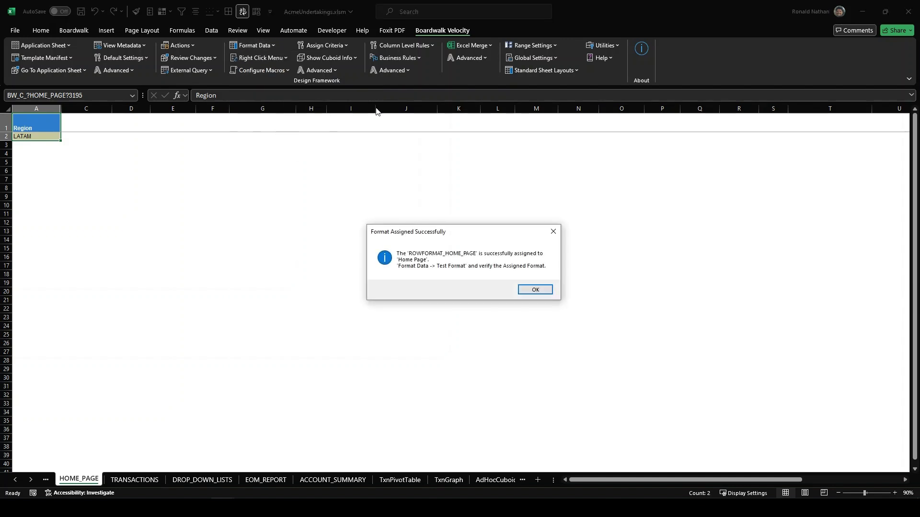
pyautogui.click(535, 290)
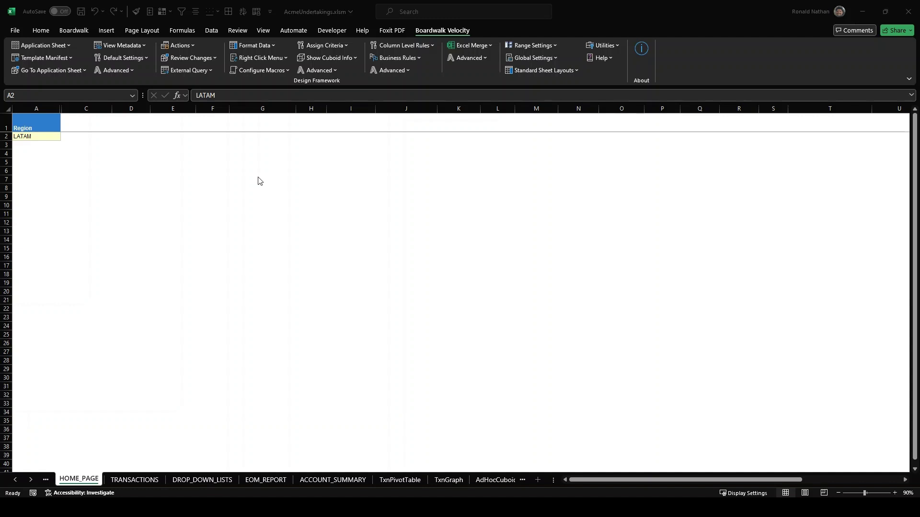
# Set up a cuboid link from Home Page to TRANSACTIONS with Region as both the value column and the key column.
pyautogui.click(130, 70)
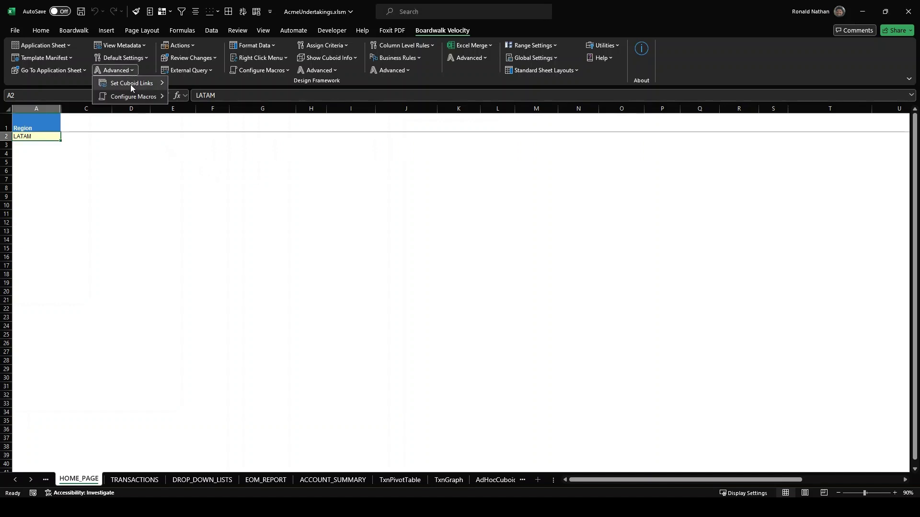
pyautogui.moveTo(131, 85)
pyautogui.moveTo(219, 96)
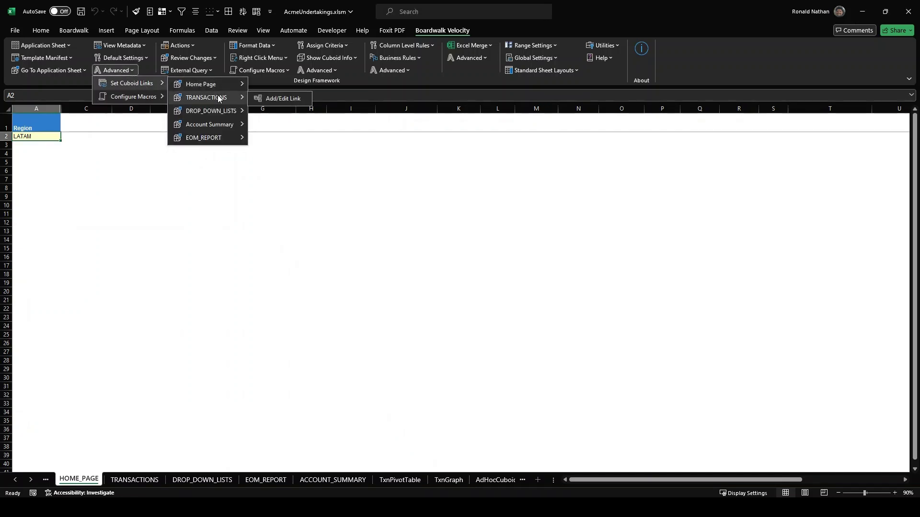
pyautogui.click(288, 102)
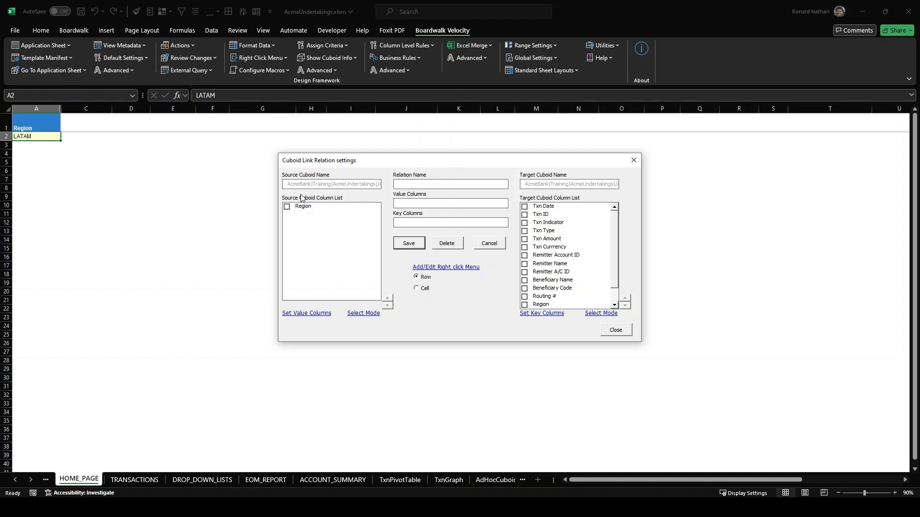
pyautogui.click(288, 207)
pyautogui.click(288, 208)
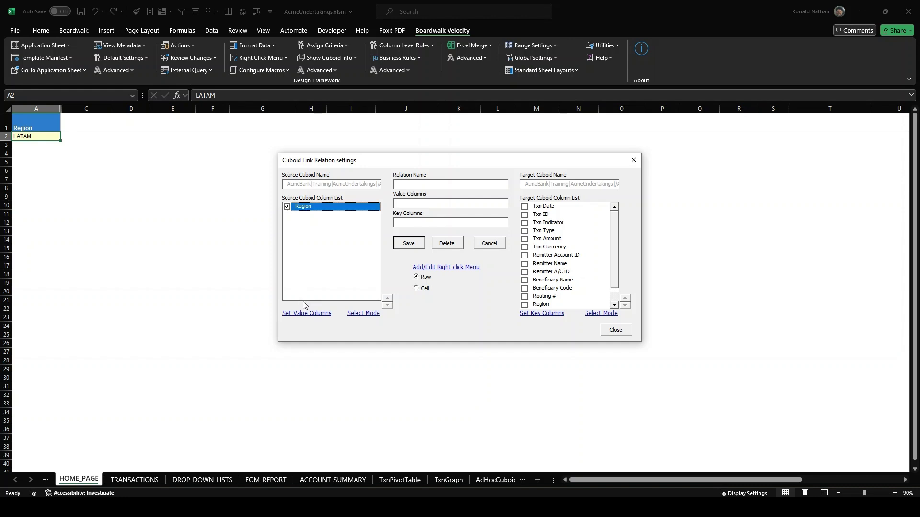
pyautogui.click(312, 314)
pyautogui.click(524, 306)
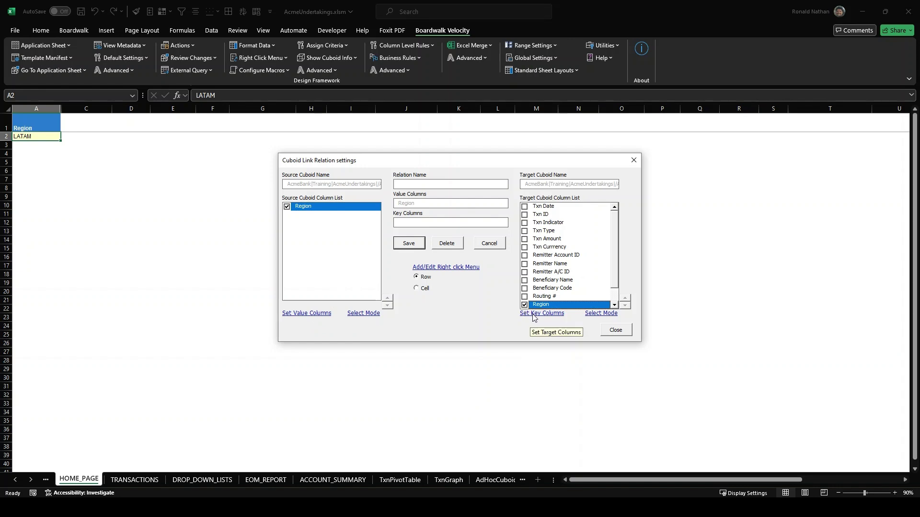
pyautogui.click(535, 314)
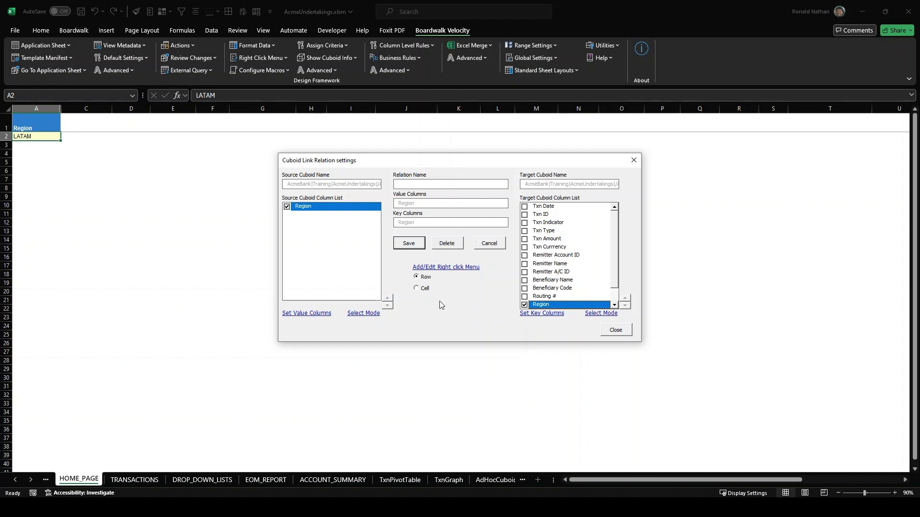
# Name the cuboid link relation HomePate-transactions and save it.
pyautogui.click(411, 186)
pyautogui.write('HomePate-transactions')
pyautogui.click(415, 243)
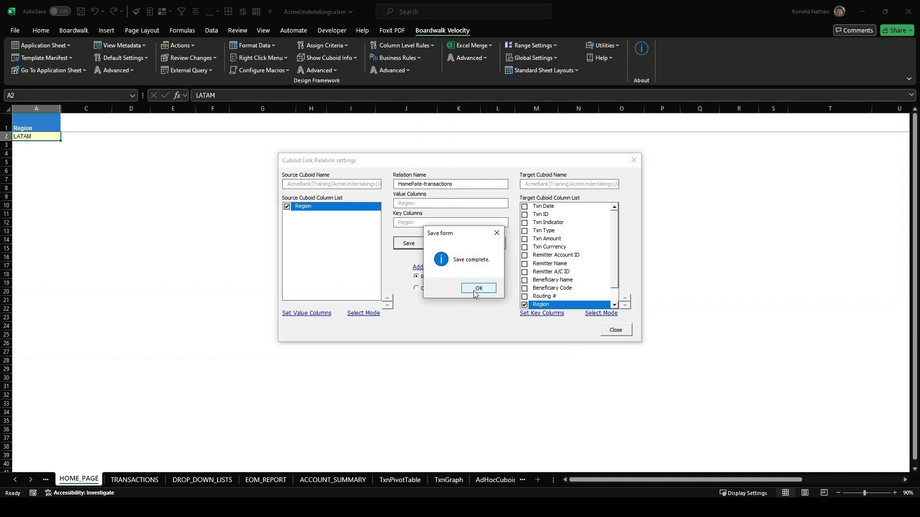
pyautogui.click(477, 288)
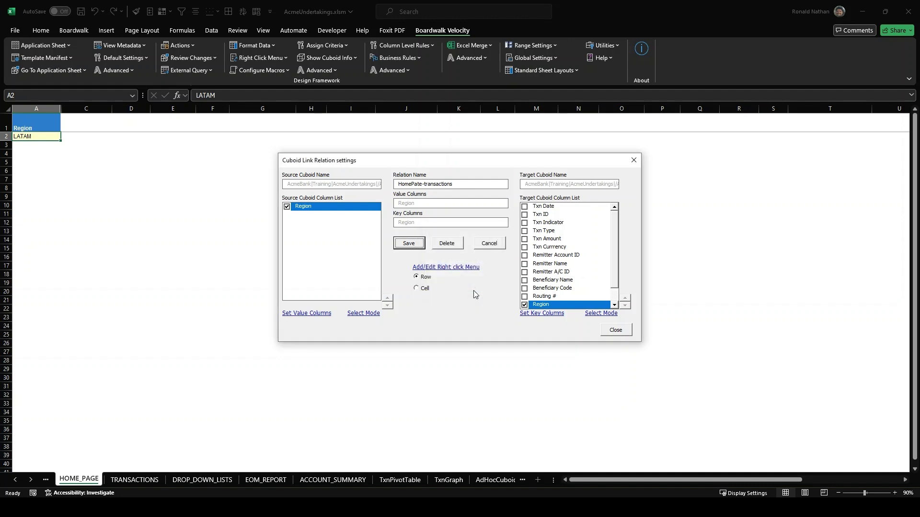
# Add a row-level context menu entry for the cuboid link with hierarchy Transactions and menu name TRANSACTIONS, and close the relation settings.
pyautogui.click(443, 269)
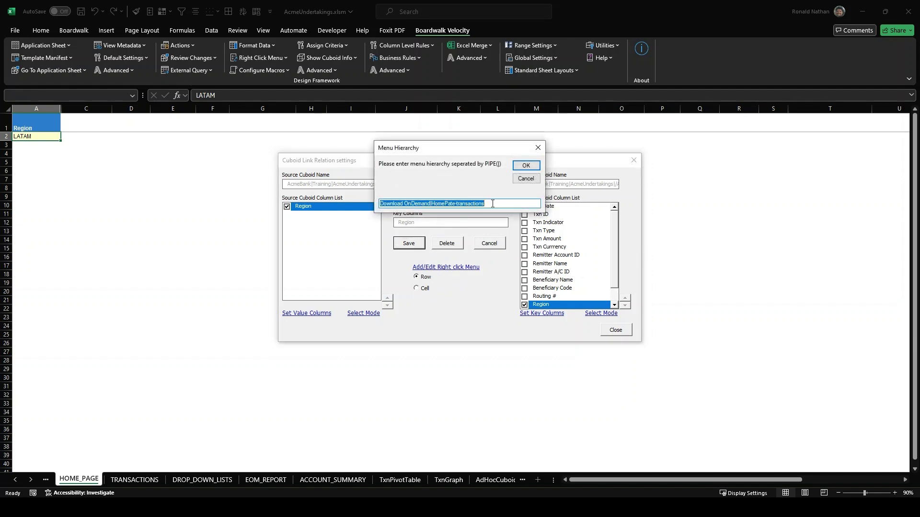
pyautogui.write('Transactions')
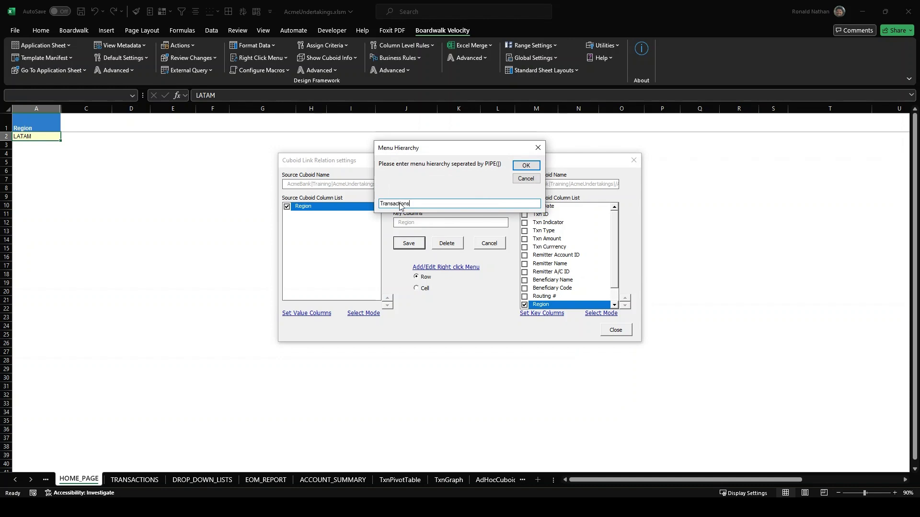
pyautogui.click(529, 166)
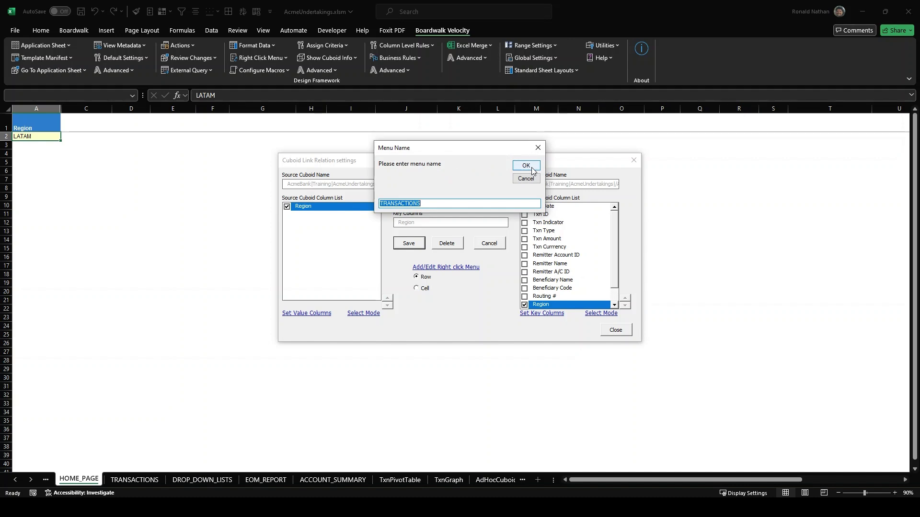
pyautogui.click(532, 170)
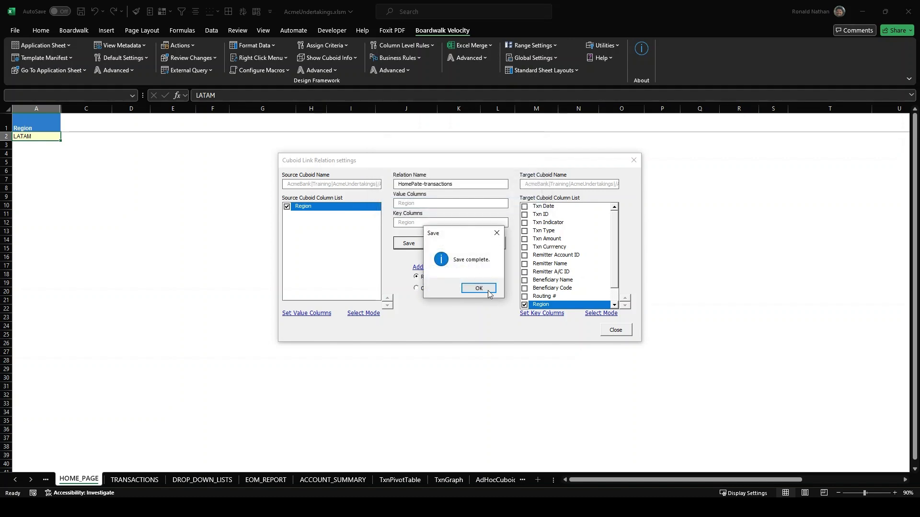
pyautogui.click(485, 291)
pyautogui.click(623, 334)
pyautogui.click(616, 331)
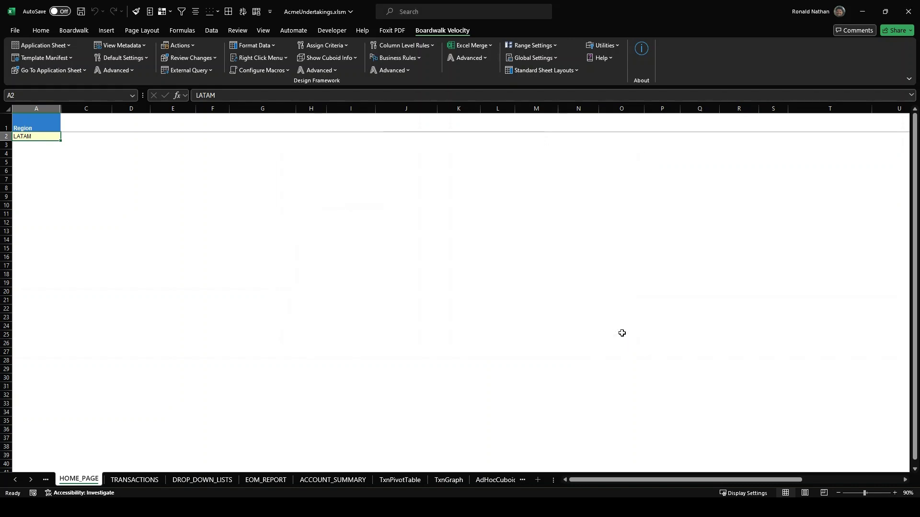
# Create the default context menu settings for the Home Page cuboid.
pyautogui.click(278, 60)
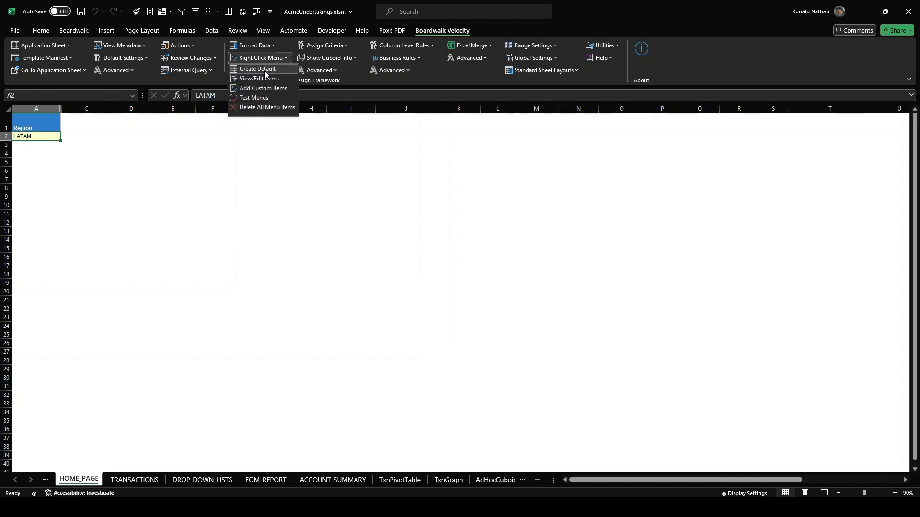
pyautogui.click(267, 70)
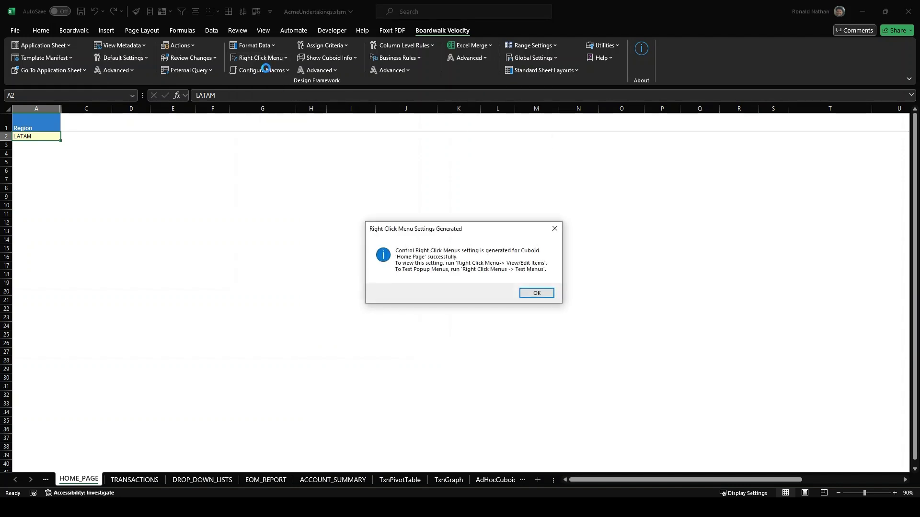
pyautogui.click(536, 294)
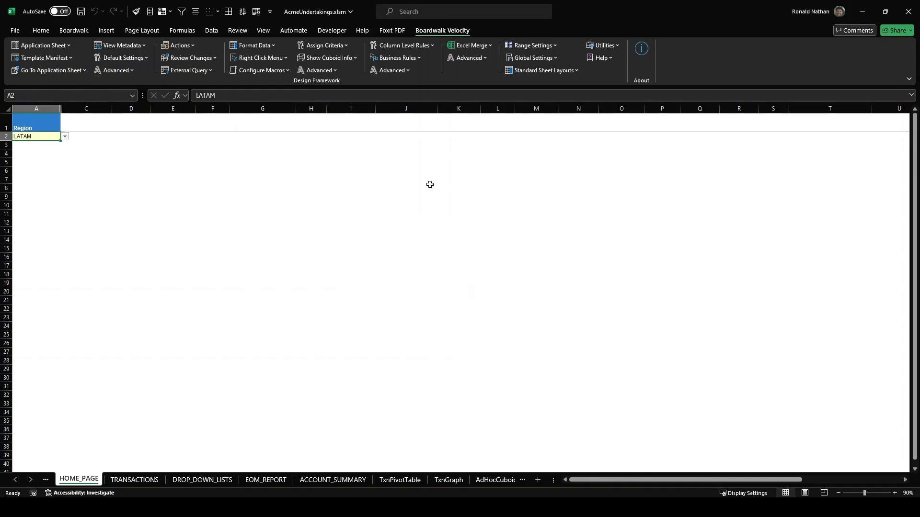
# Deselect all the default Boardwalk items in the Home Page context menu settings and save them.
pyautogui.click(280, 58)
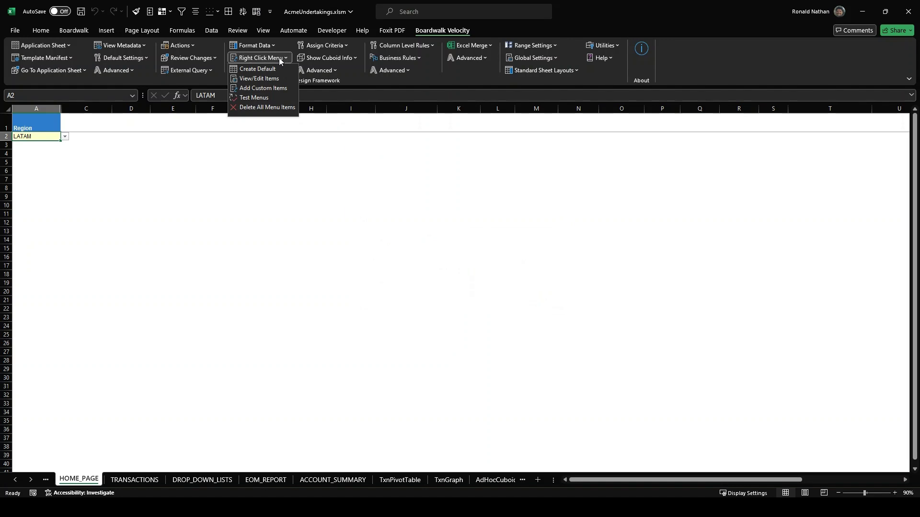
pyautogui.click(257, 79)
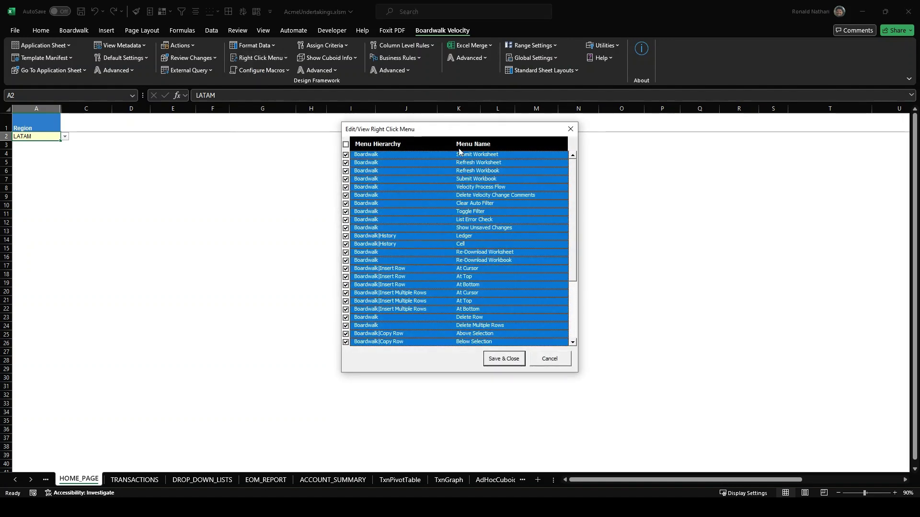
pyautogui.moveTo(469, 134); pyautogui.dragTo(423, 74)
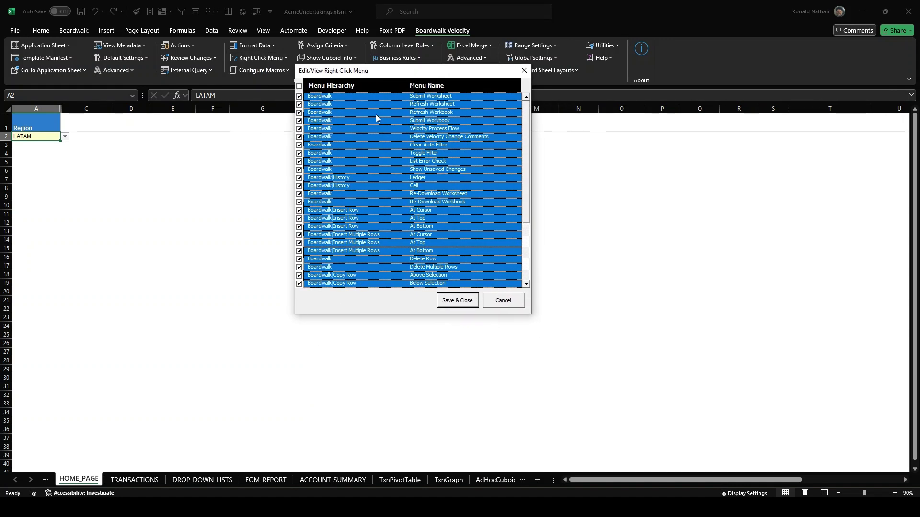
pyautogui.click(299, 96)
pyautogui.click(299, 104)
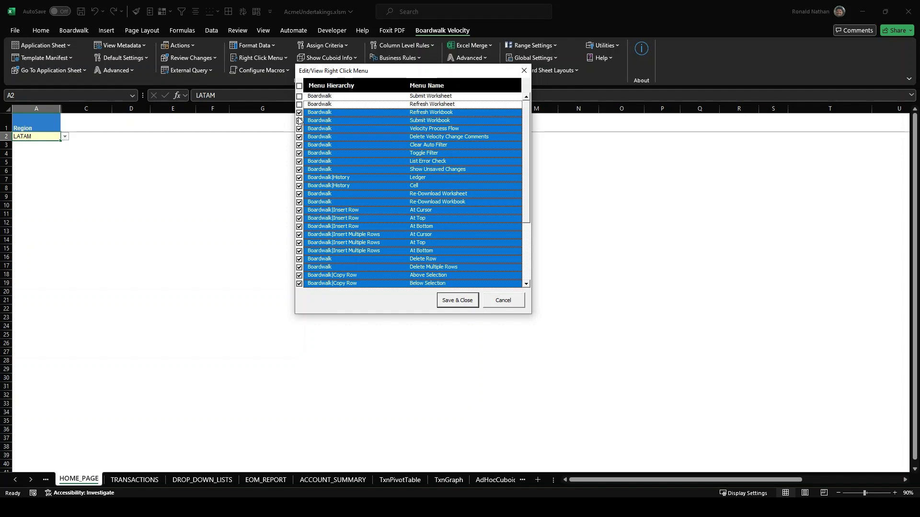
pyautogui.click(300, 120)
pyautogui.click(299, 87)
pyautogui.click(299, 86)
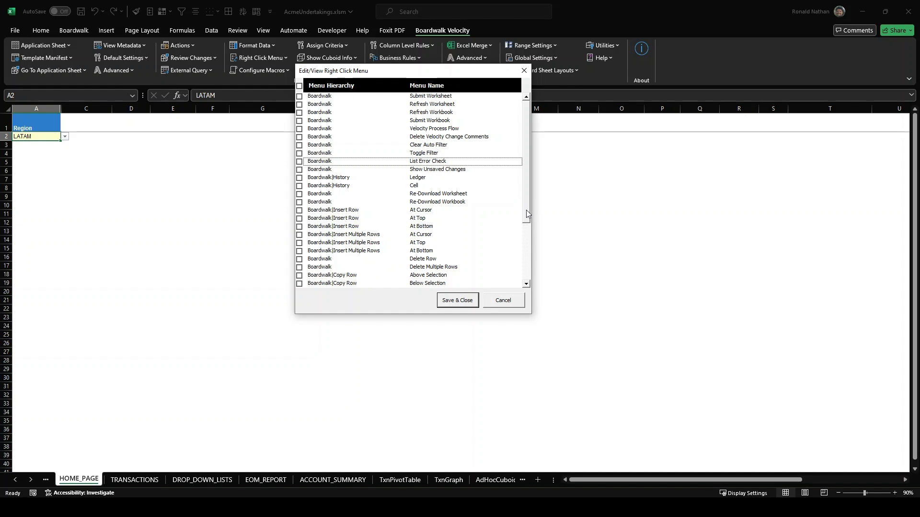
pyautogui.scroll(-4, 526, 210)
pyautogui.click(457, 301)
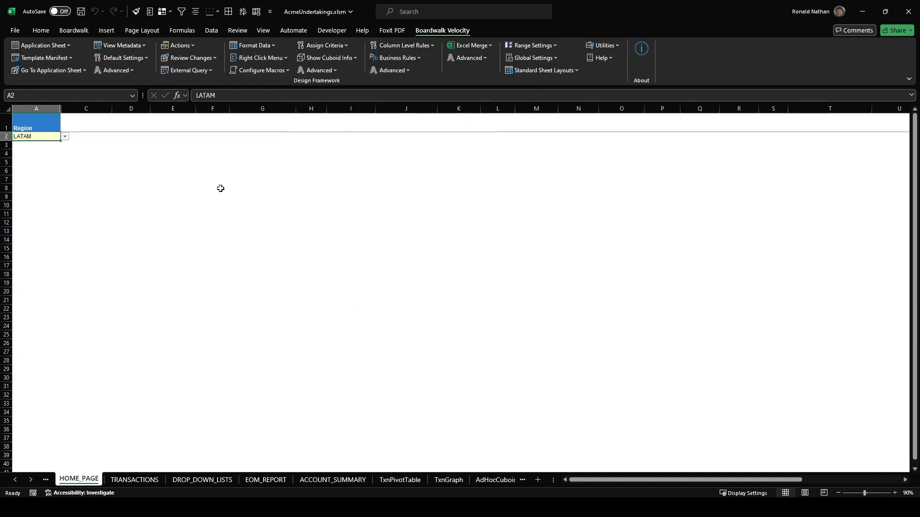
# Check the Boardwalk context menu entries offered for row 2 of HOME_PAGE.
pyautogui.rightClick(3, 136)
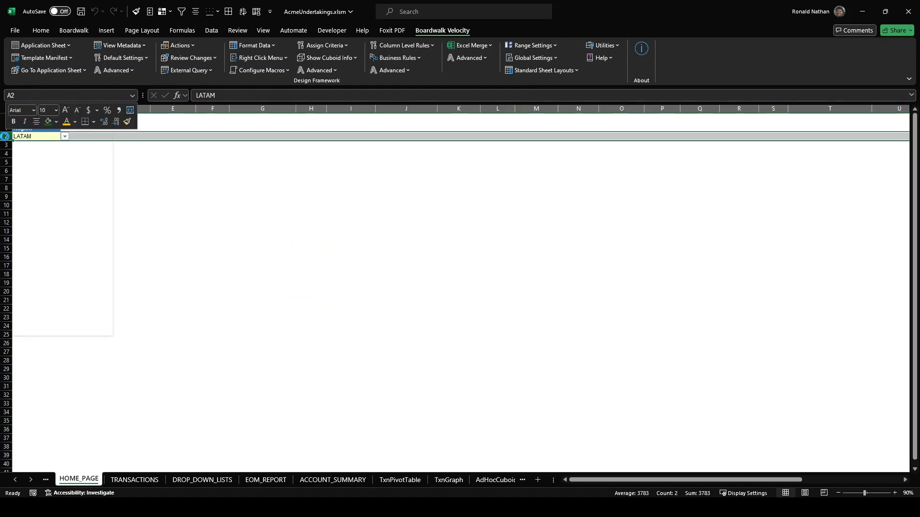
pyautogui.moveTo(33, 333)
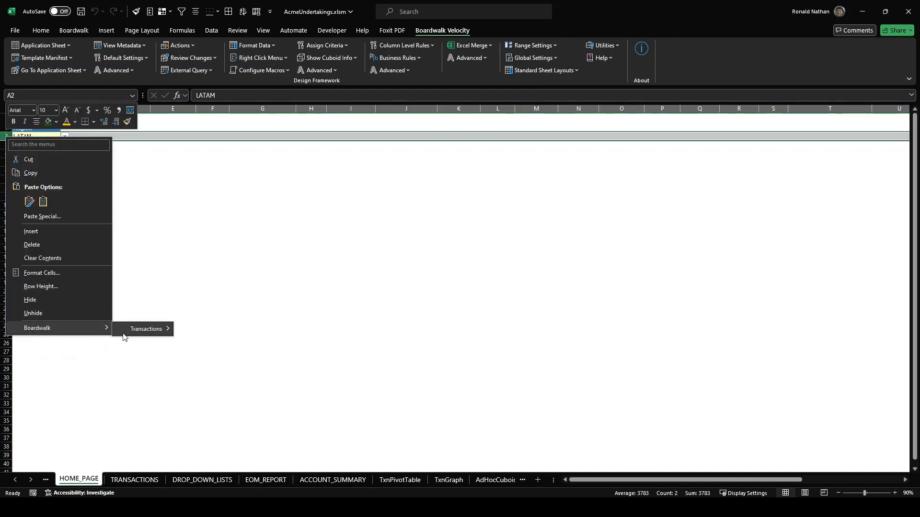
pyautogui.moveTo(129, 334)
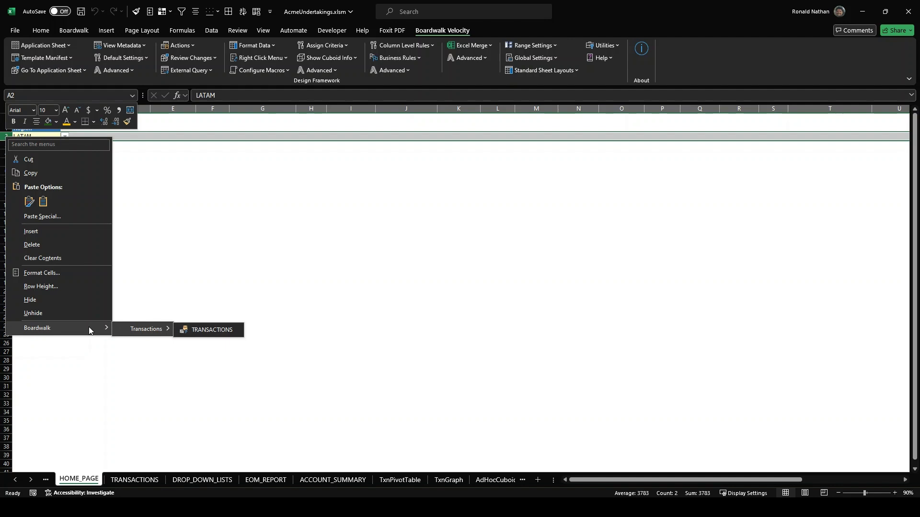
pyautogui.press('Escape')
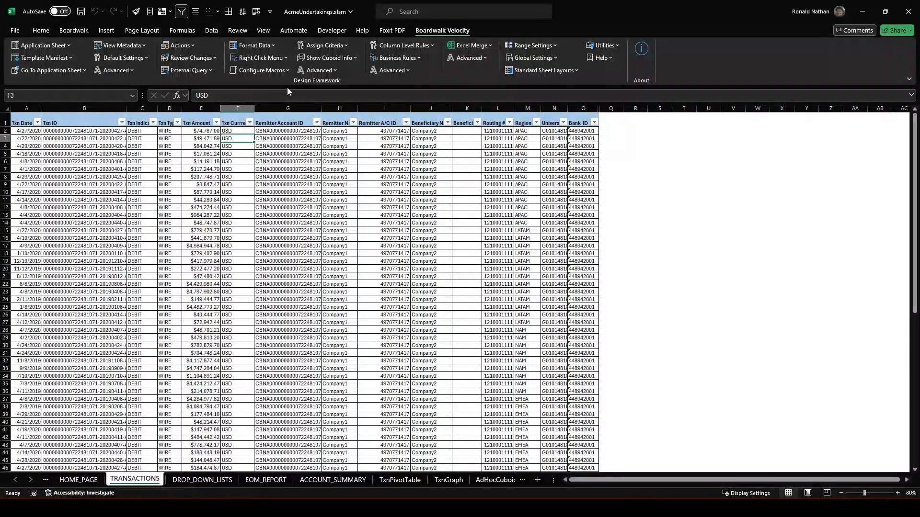
# Set the TRANSACTIONS cuboid as OnDemand and confirm the change.
pyautogui.click(335, 70)
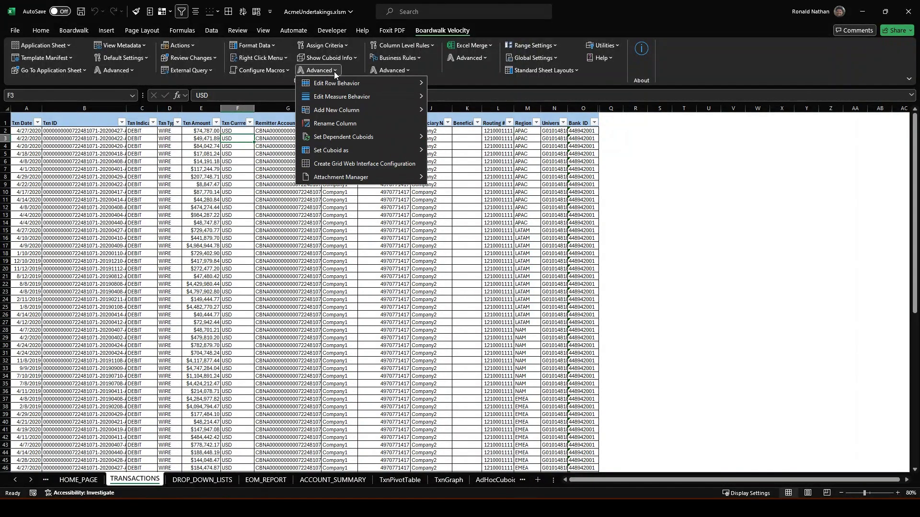
pyautogui.moveTo(325, 136)
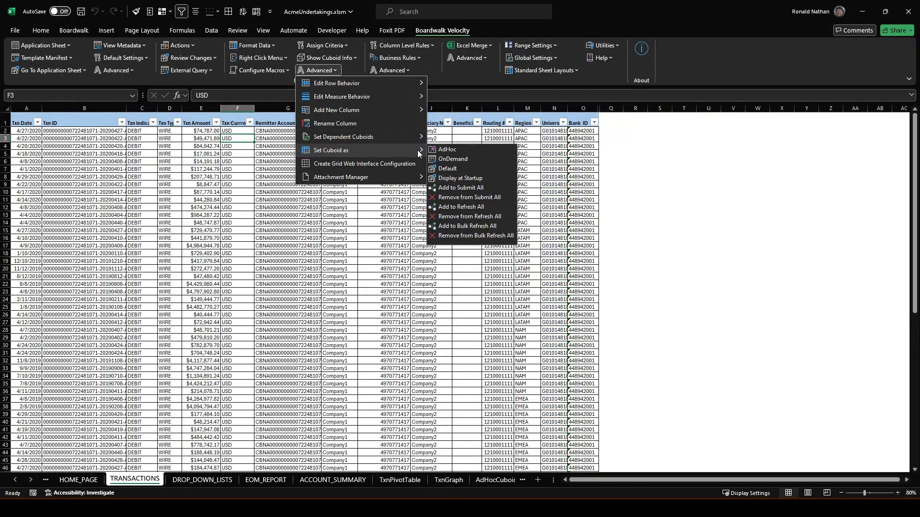
pyautogui.click(450, 158)
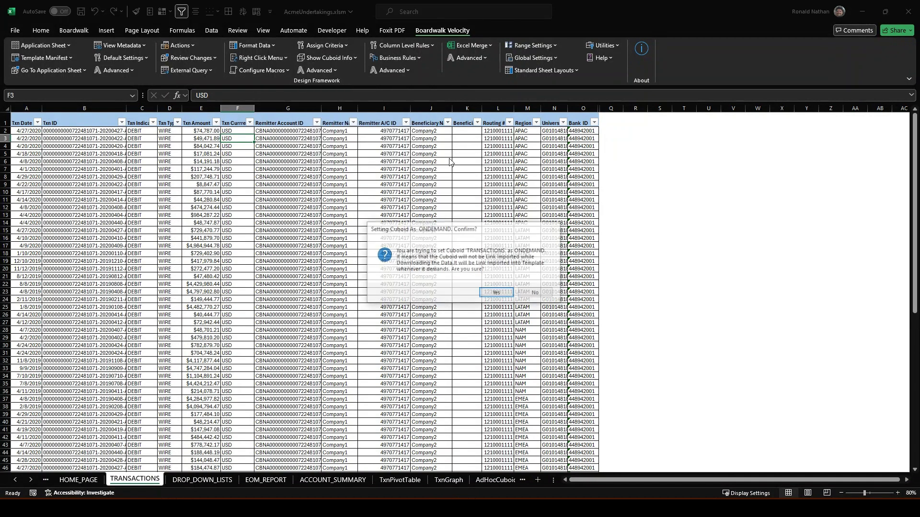
pyautogui.click(496, 293)
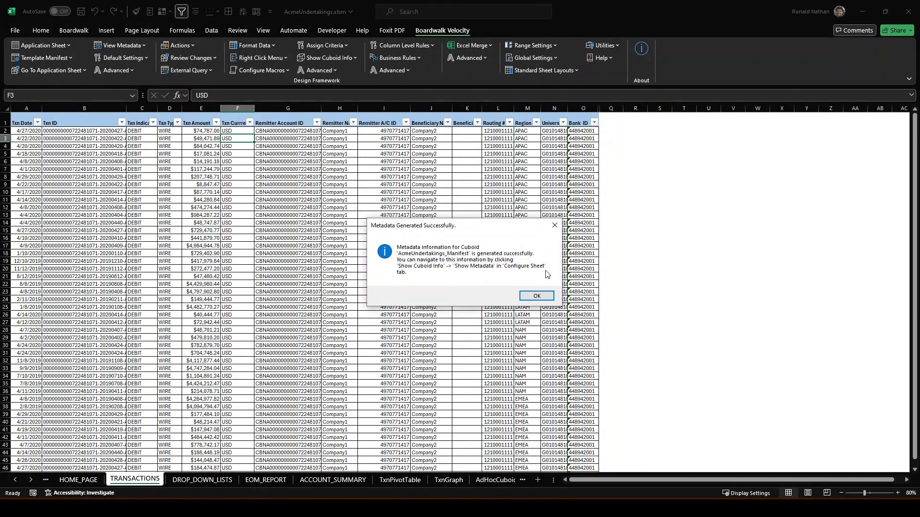
pyautogui.click(536, 296)
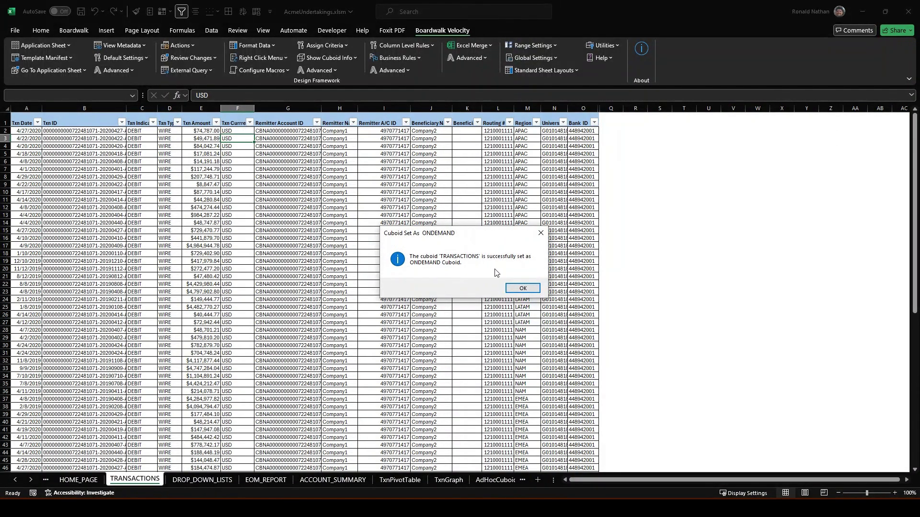
pyautogui.click(522, 289)
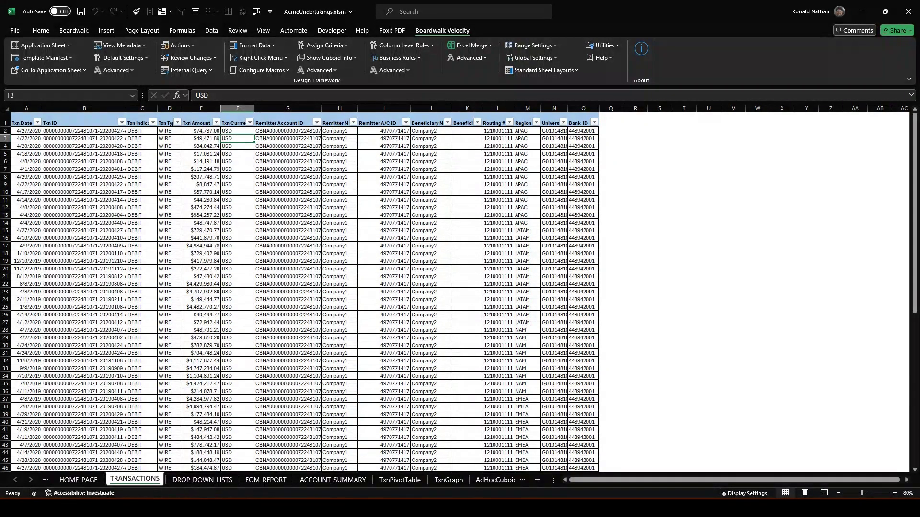
# Open the existing AcmeUndertakings template manifest for editing.
pyautogui.click(45, 58)
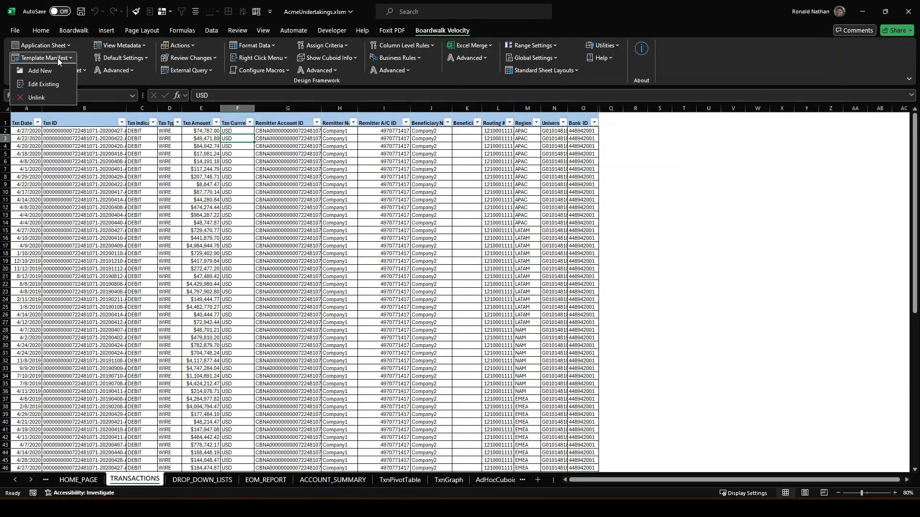
pyautogui.click(47, 84)
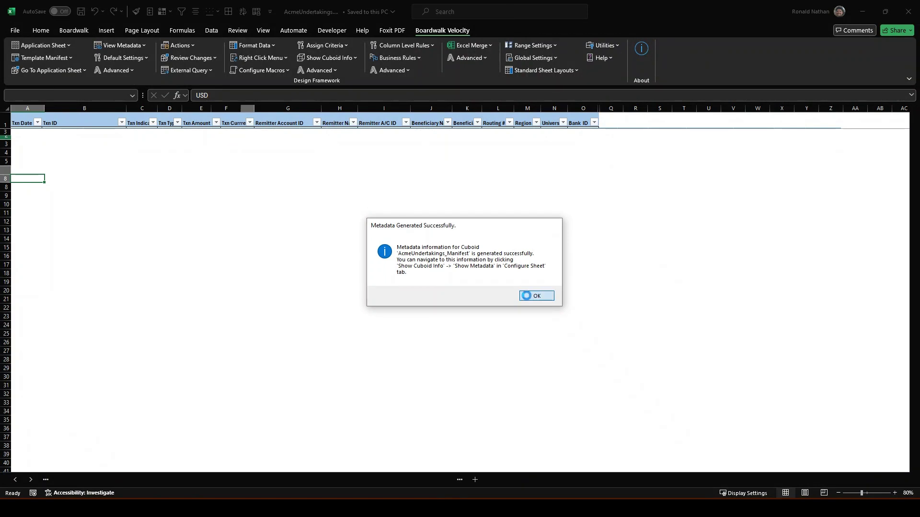
pyautogui.click(528, 300)
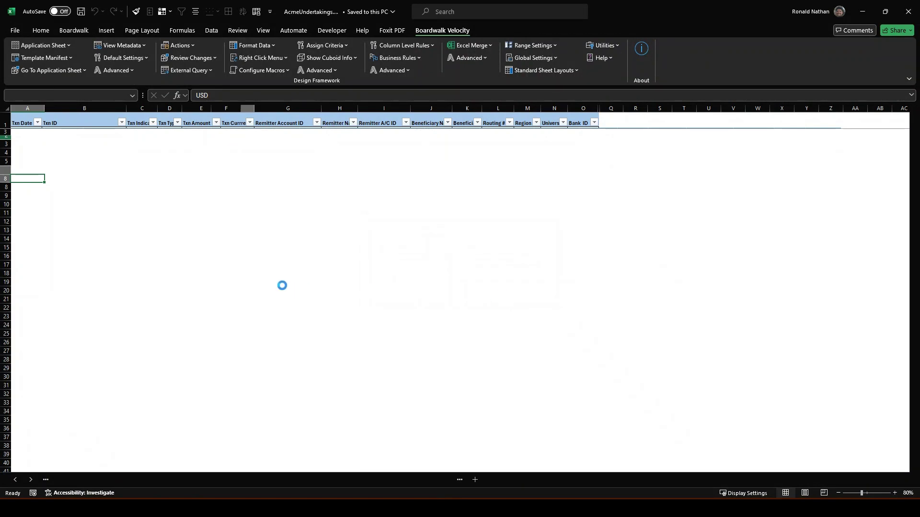
# Apply the default format to the manifest sheet and clear the stray text in cell A8.
pyautogui.click(254, 45)
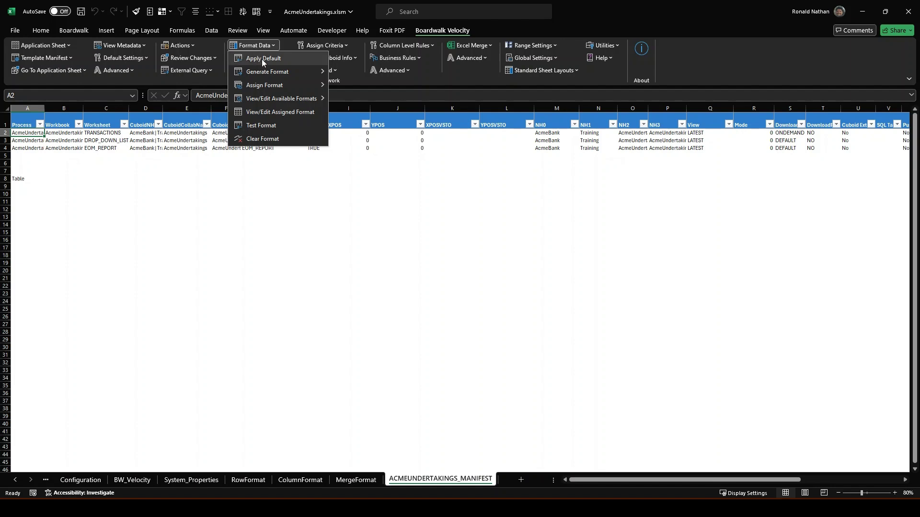
pyautogui.click(263, 60)
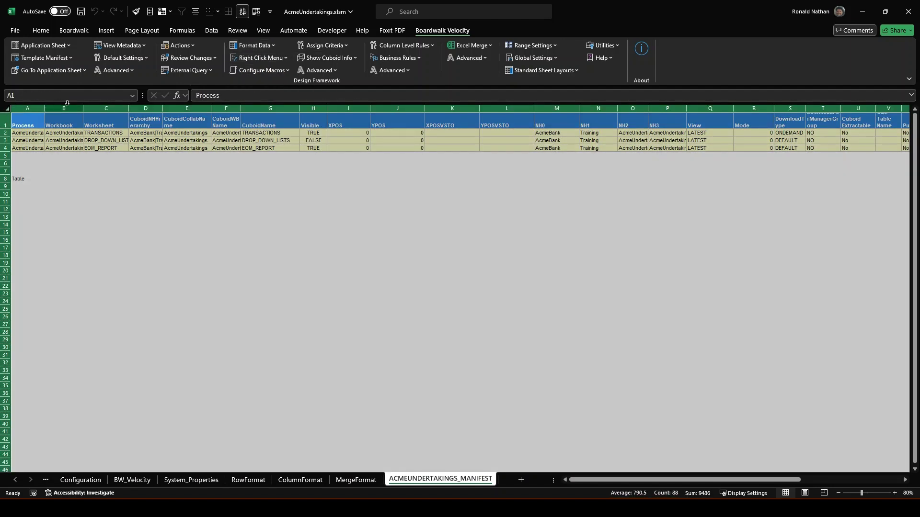
pyautogui.click(24, 178)
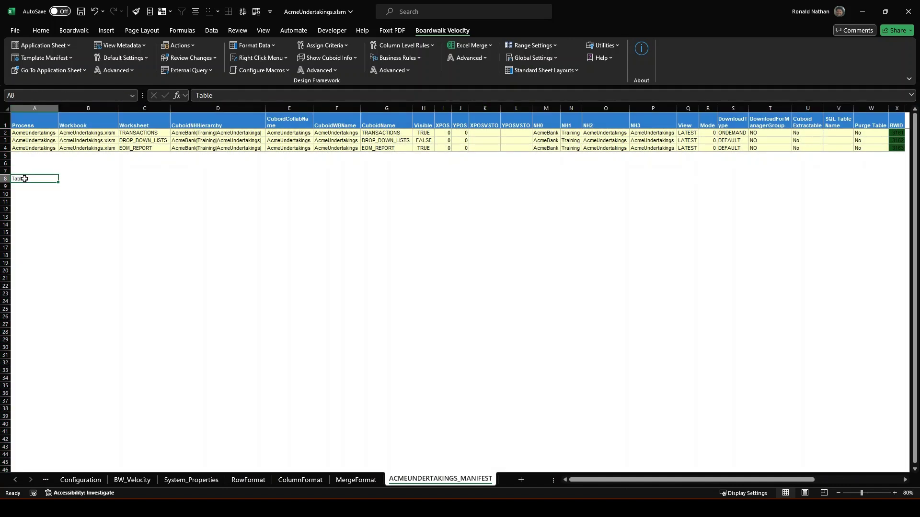
pyautogui.click(47, 139)
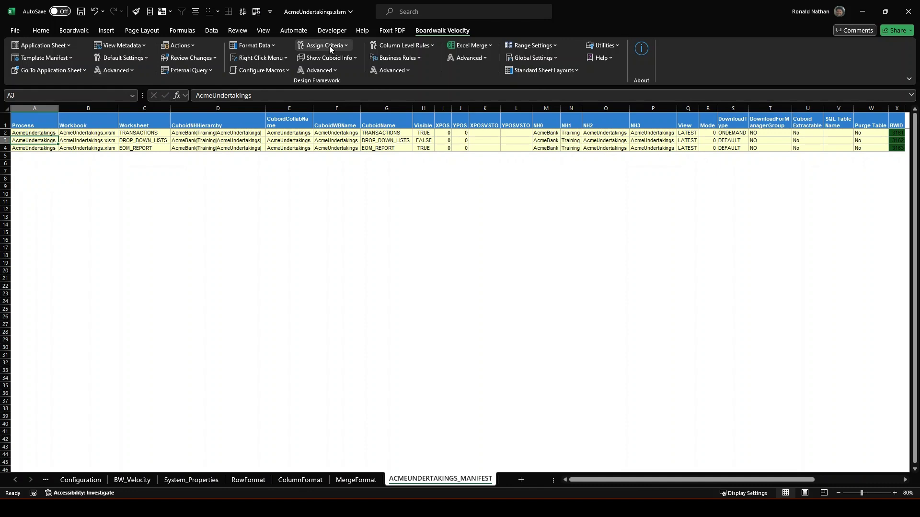
# Create the default context menu settings for the AcmeUndertakings manifest cuboid.
pyautogui.click(263, 58)
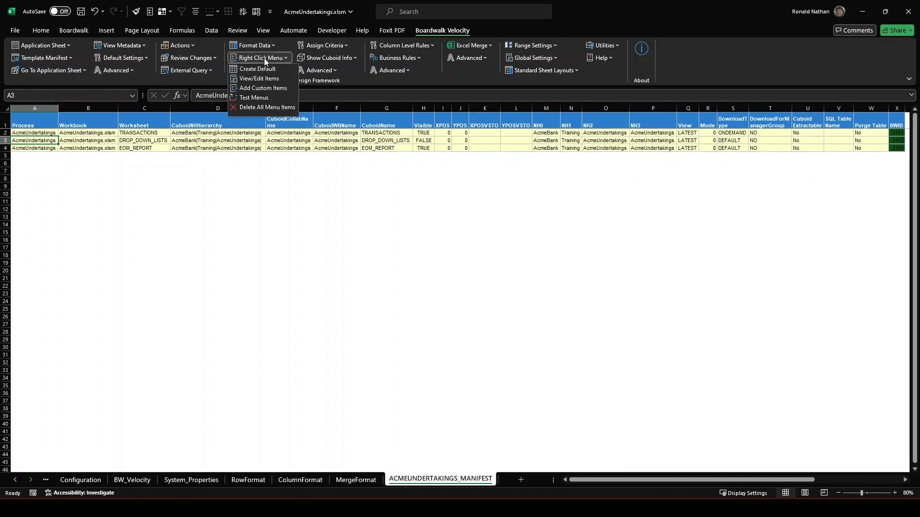
pyautogui.click(265, 69)
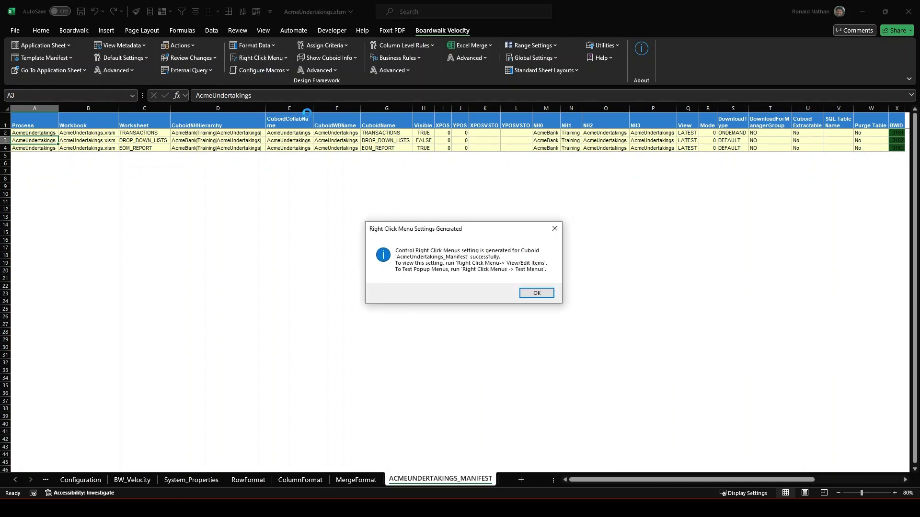
pyautogui.click(532, 294)
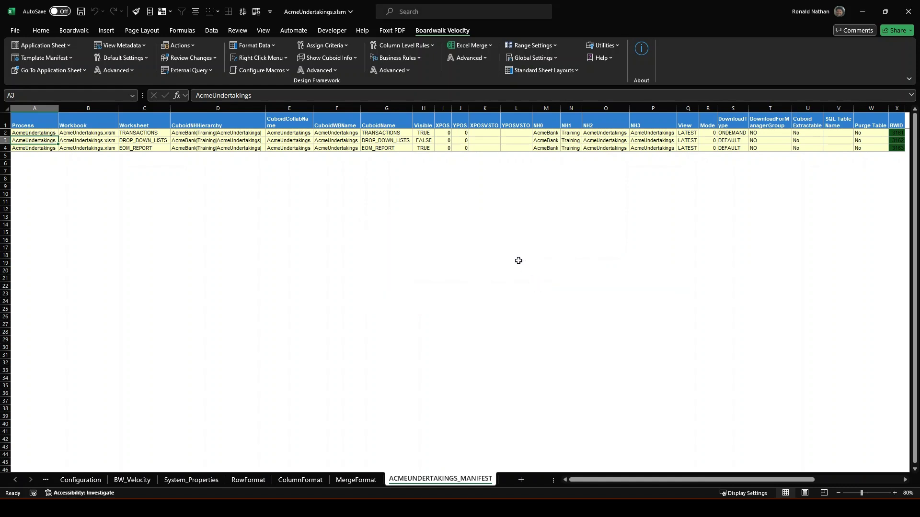
# Copy the TRANSACTIONS row of the manifest directly below itself.
pyautogui.rightClick(5, 133)
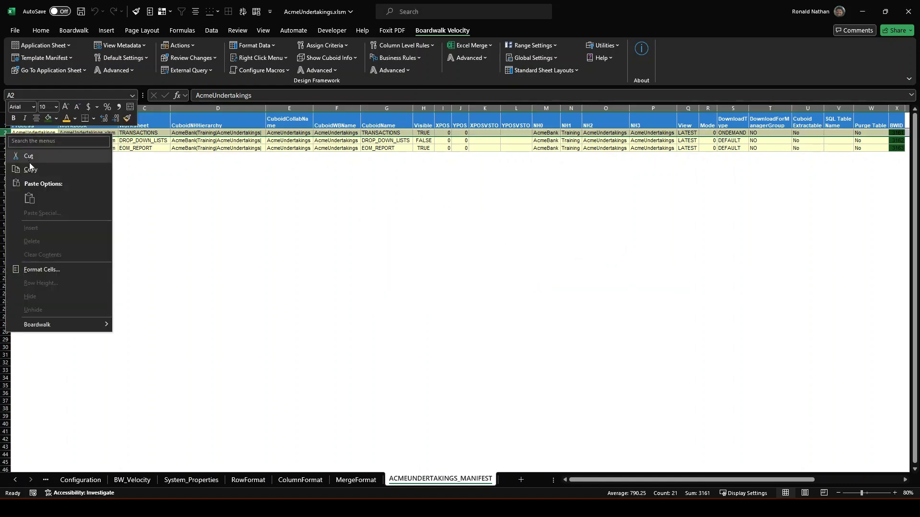
pyautogui.moveTo(81, 325)
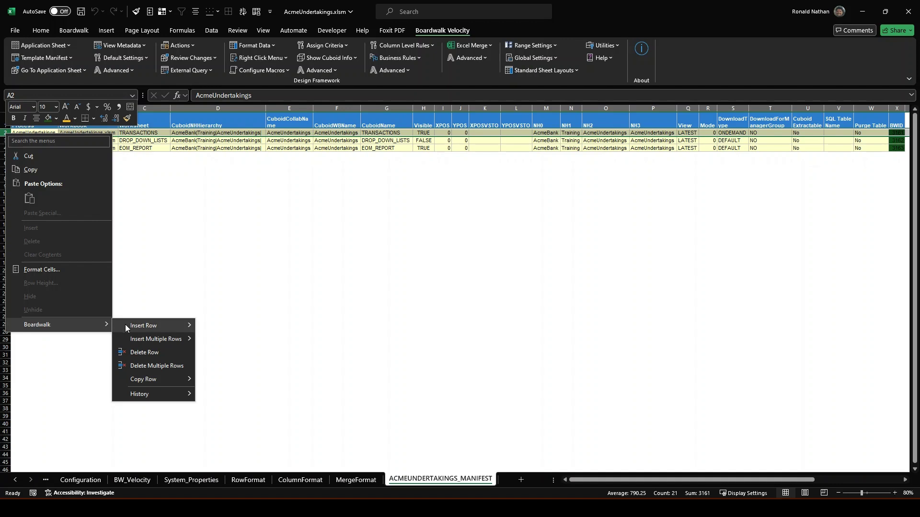
pyautogui.moveTo(168, 381)
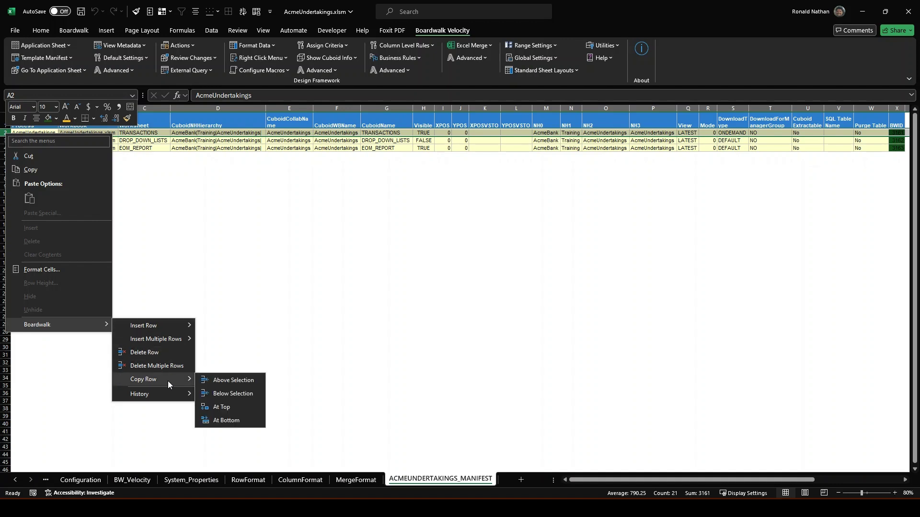
pyautogui.click(237, 393)
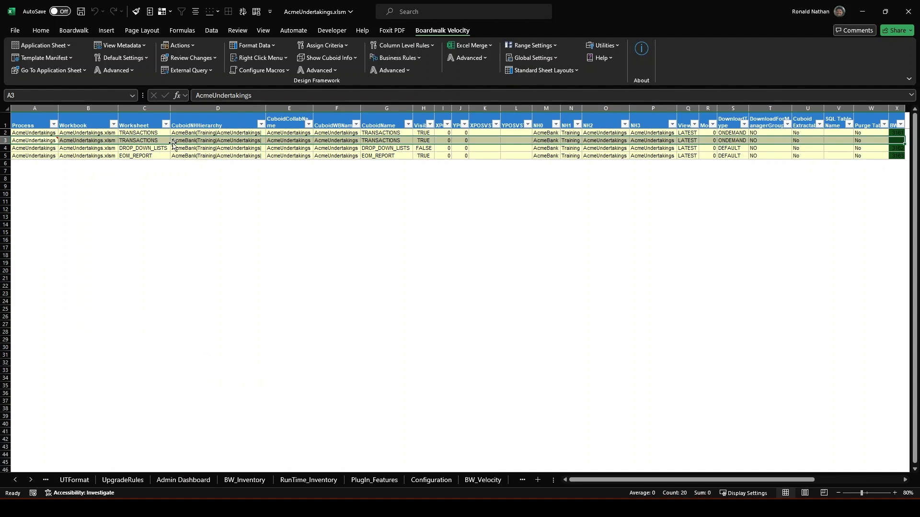
# Set the Worksheet value of the copied manifest row to HOME_PAGE, checking the workbook's sheet names.
pyautogui.click(138, 140)
pyautogui.write('H')
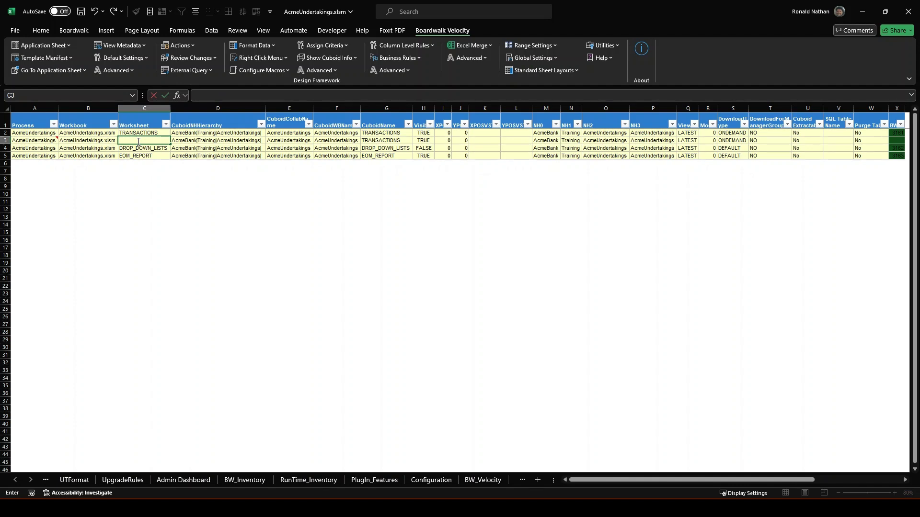
pyautogui.click(31, 480)
pyautogui.rightClick(455, 483)
pyautogui.click(479, 372)
pyautogui.click(484, 376)
pyautogui.click(493, 450)
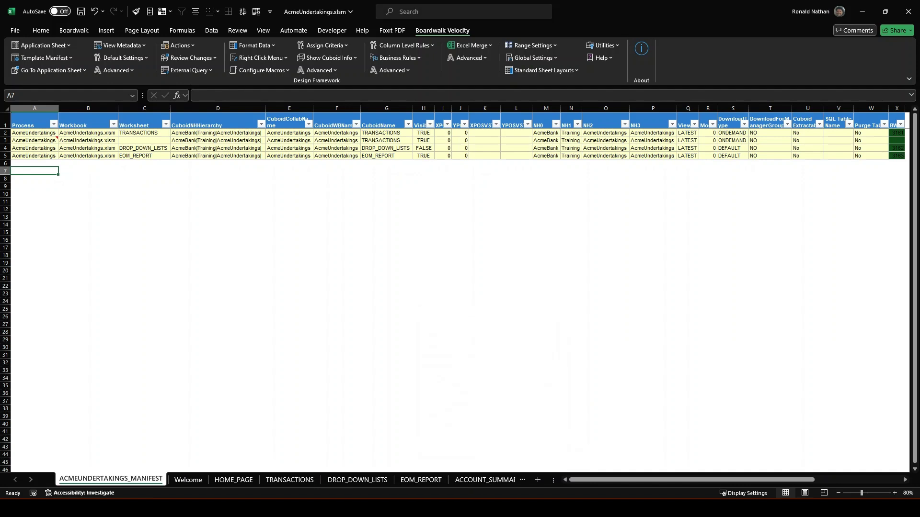
pyautogui.click(143, 141)
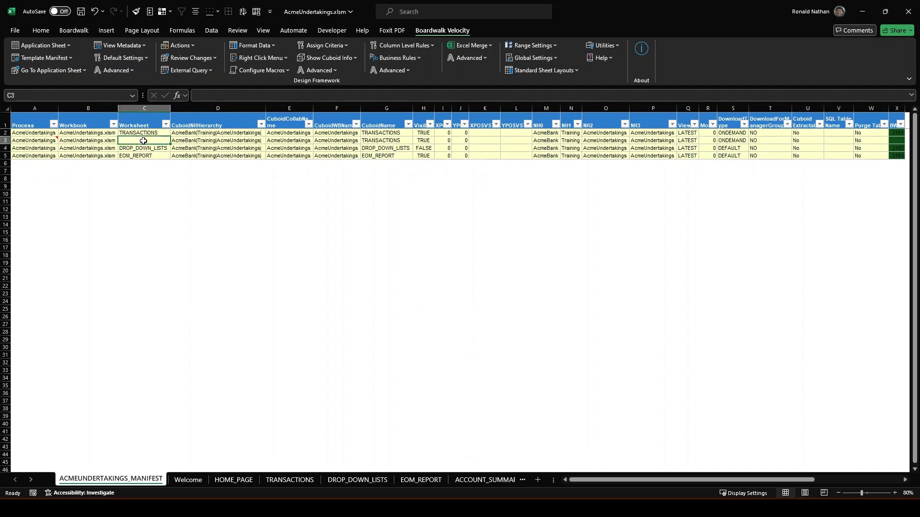
pyautogui.write('HOME_PAGE')
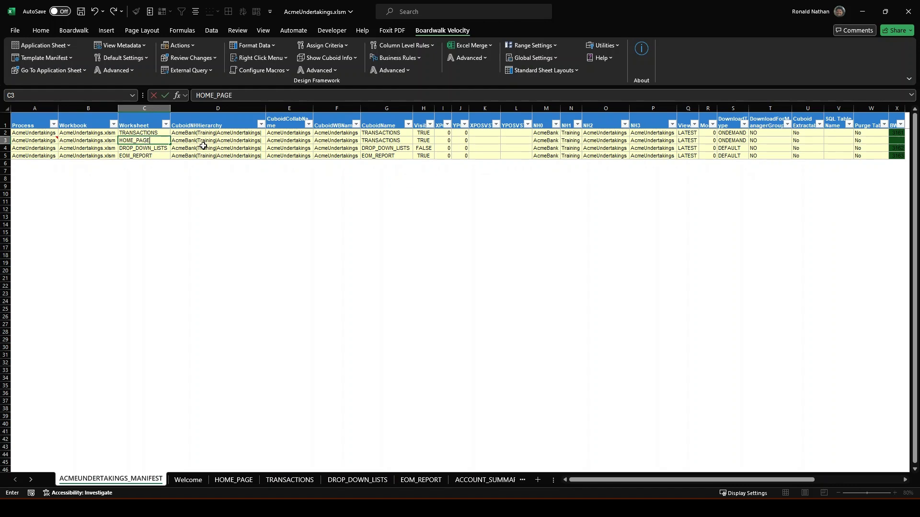
# Set the CuboidName of the HOME_PAGE manifest row to Home Page.
pyautogui.click(389, 141)
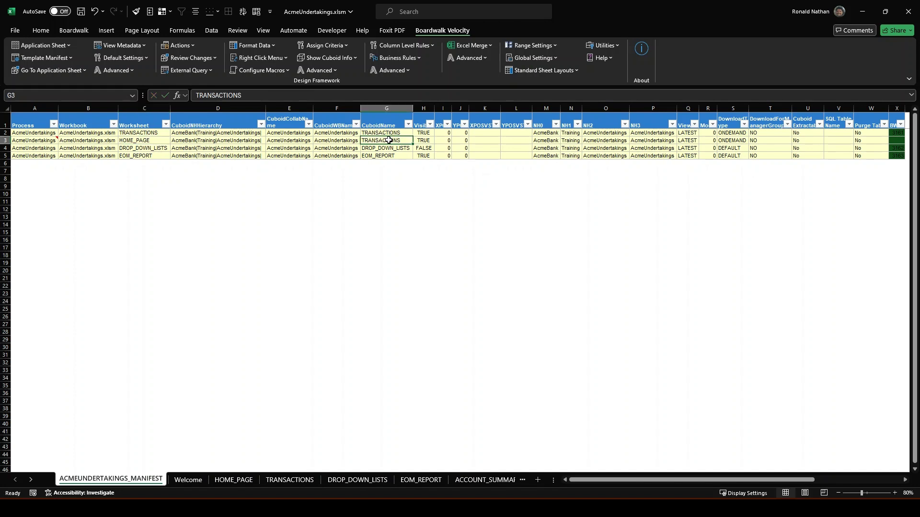
pyautogui.click(120, 45)
pyautogui.click(387, 140)
pyautogui.write('Home')
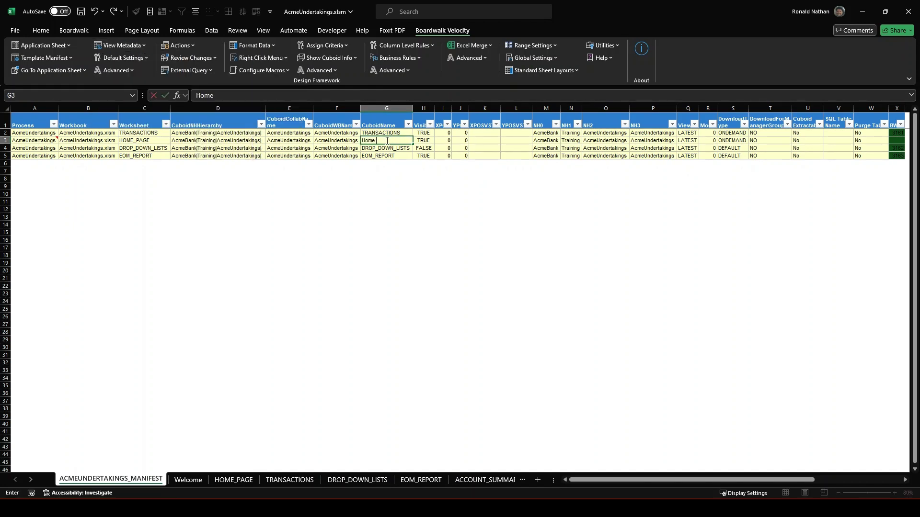
pyautogui.write(' Page')
# Set the DownloadType of the HOME_PAGE manifest row to DEFAULT.
pyautogui.click(727, 140)
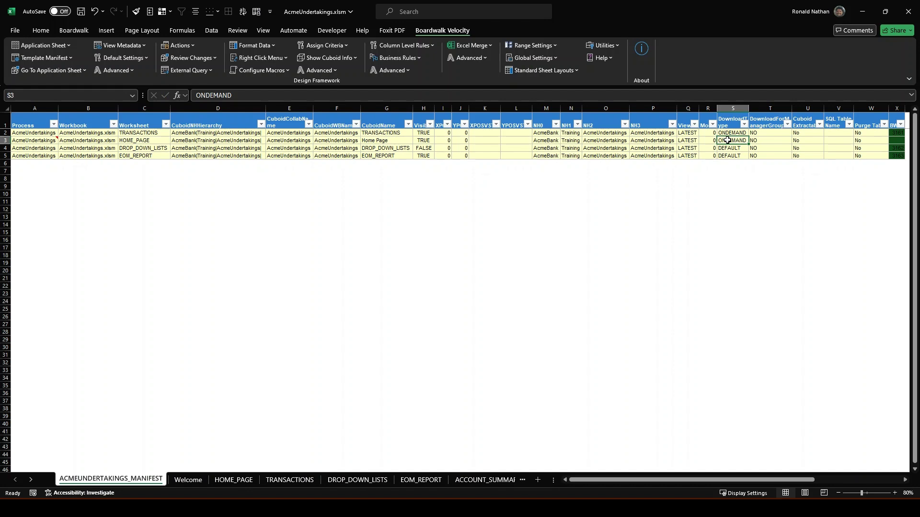
pyautogui.write('DEFAULT')
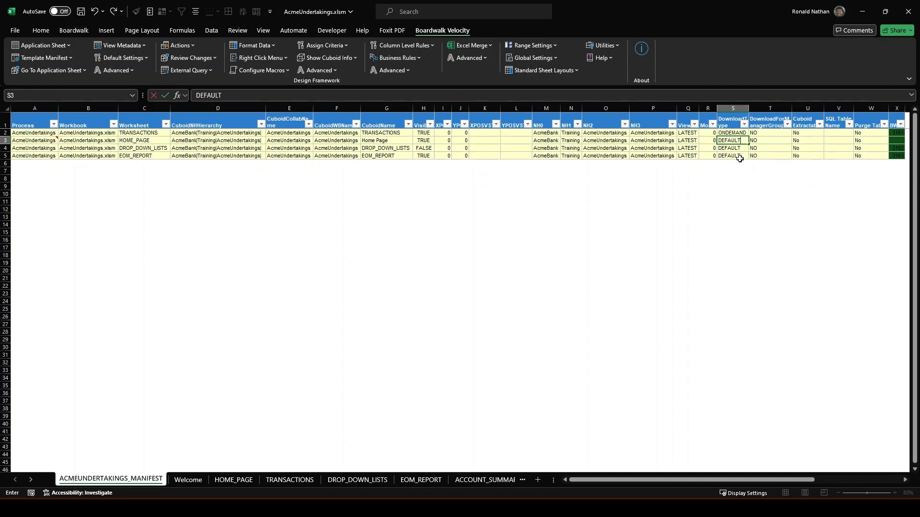
pyautogui.click(741, 148)
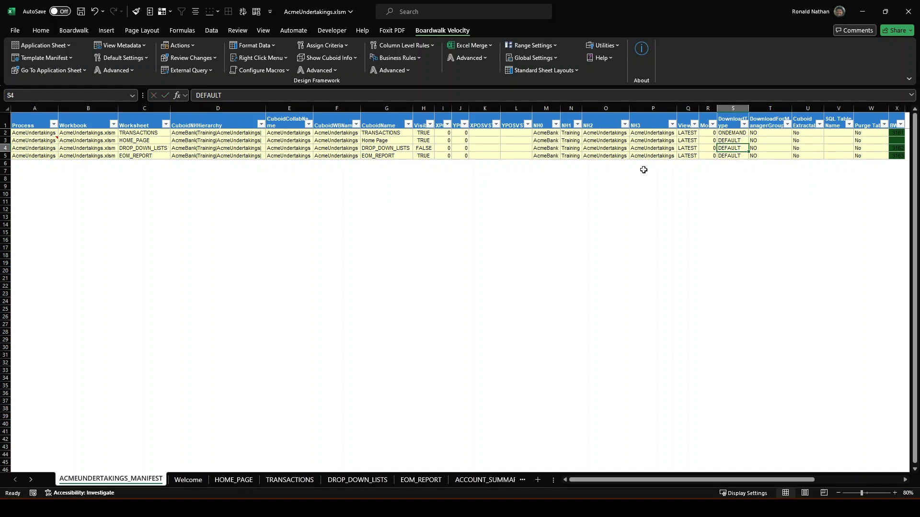
# Submit the manifest changes with the transaction comment left blank.
pyautogui.click(176, 45)
pyautogui.click(187, 85)
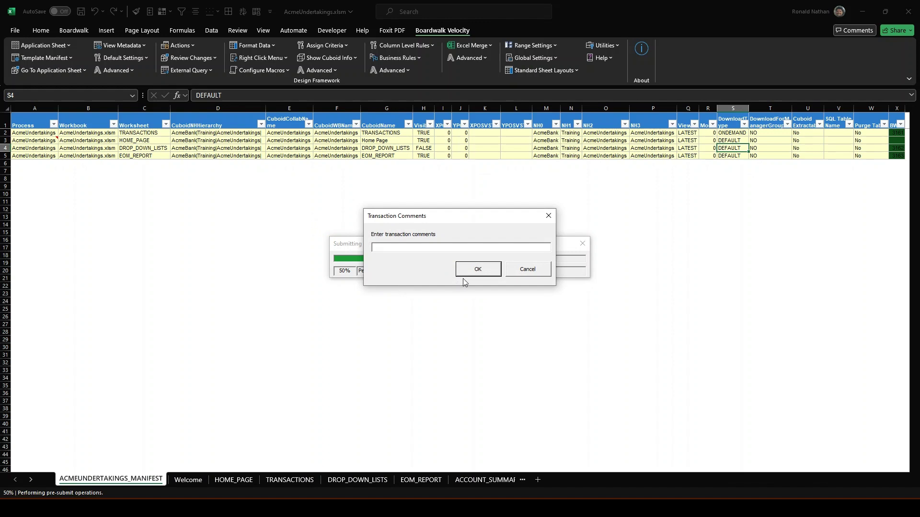
pyautogui.click(463, 273)
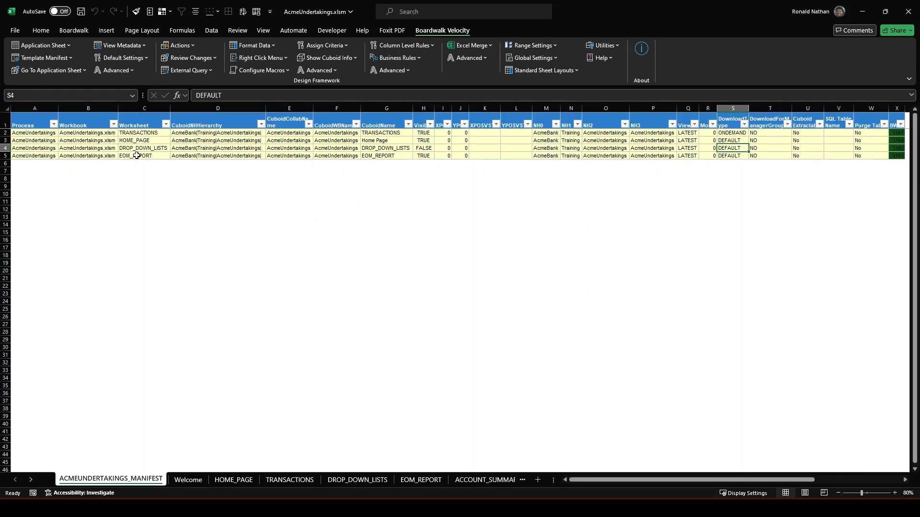
# Unlink the AcmeUndertakings template manifest from the workbook and acknowledge the metadata removal.
pyautogui.click(48, 57)
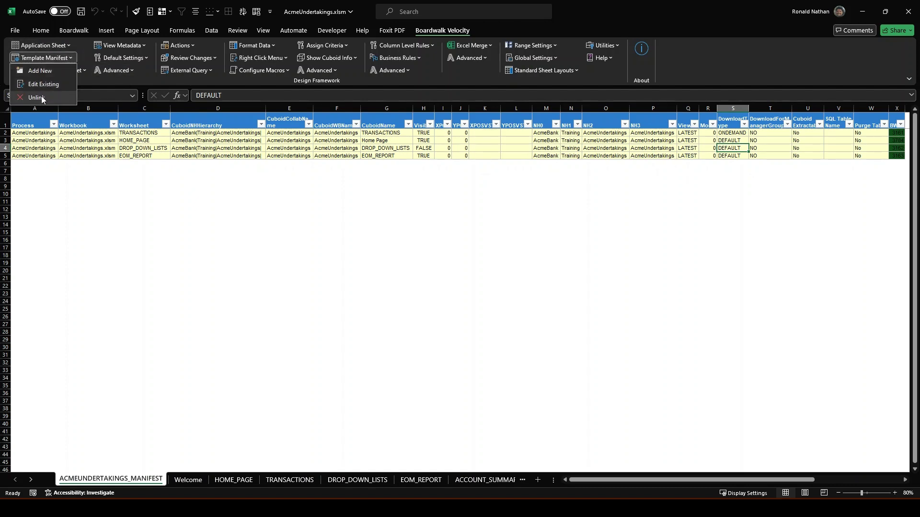
pyautogui.click(42, 98)
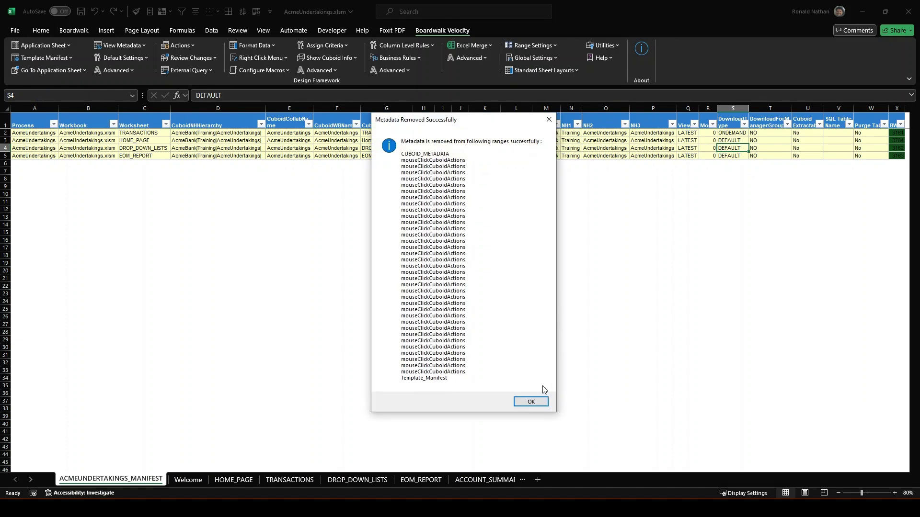
pyautogui.click(530, 401)
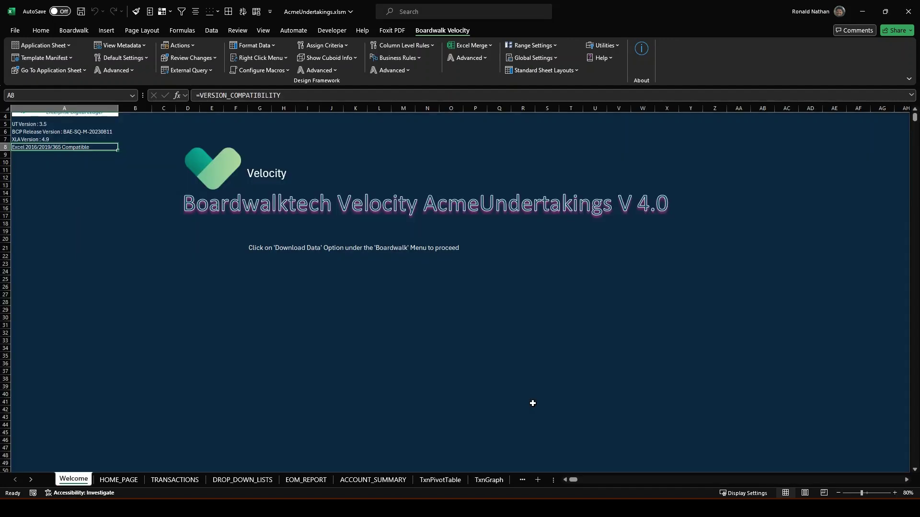
# Download the linked TRANSACTIONS on demand for the LATAM row on HOME_PAGE and check the Region column of the downloaded data.
pyautogui.click(121, 481)
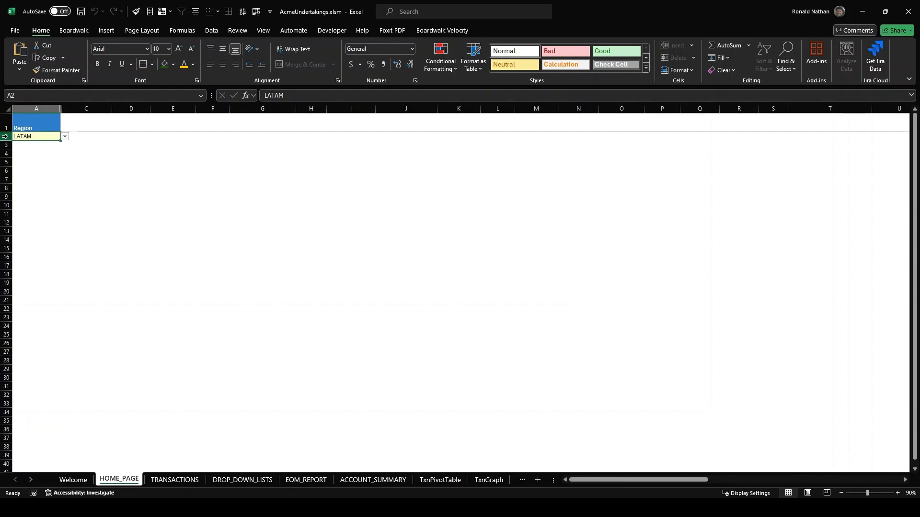
pyautogui.click(5, 136)
pyautogui.rightClick(5, 136)
pyautogui.moveTo(44, 328)
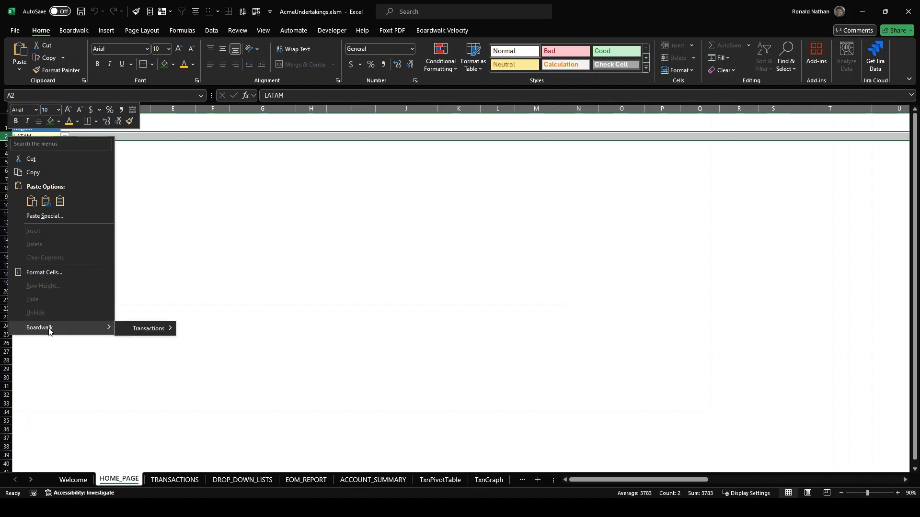
pyautogui.moveTo(148, 329)
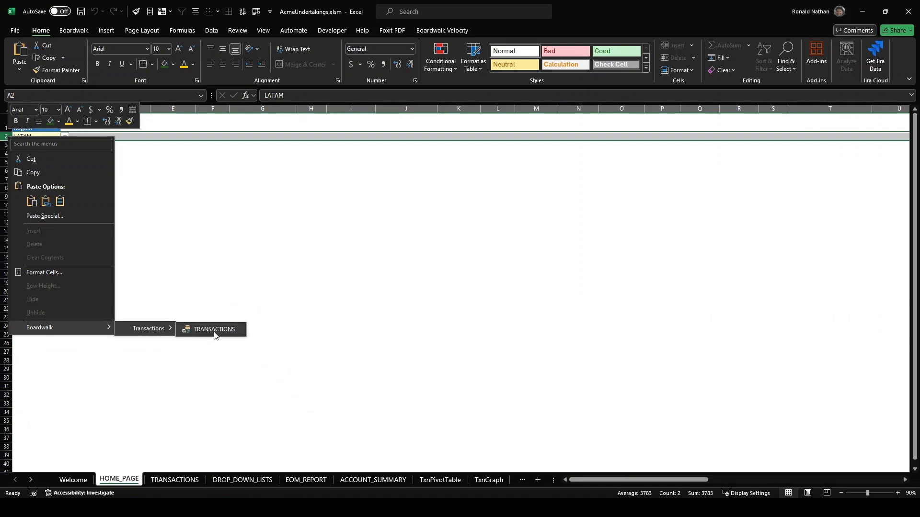
pyautogui.click(214, 330)
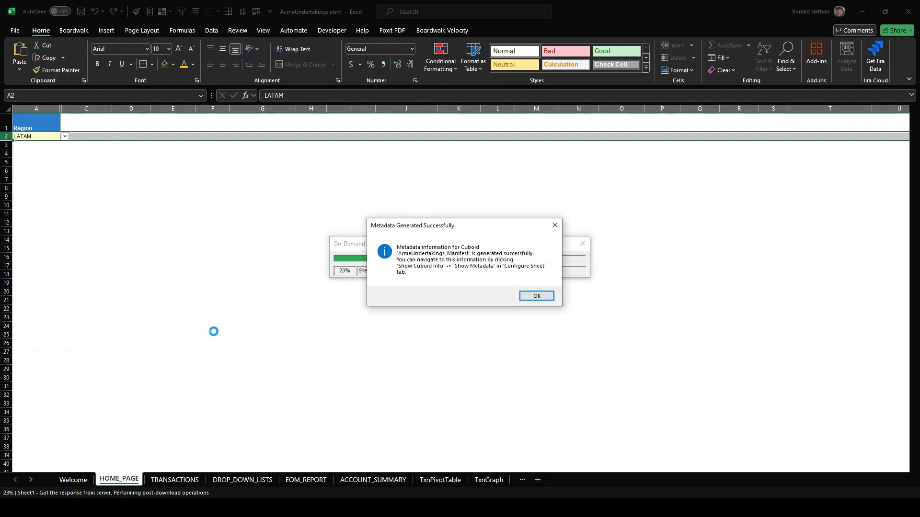
pyautogui.click(546, 295)
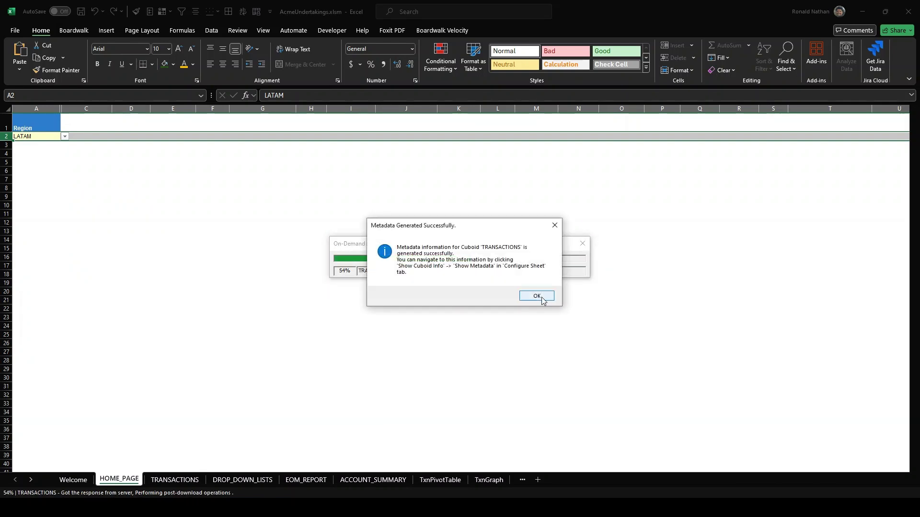
pyautogui.click(539, 296)
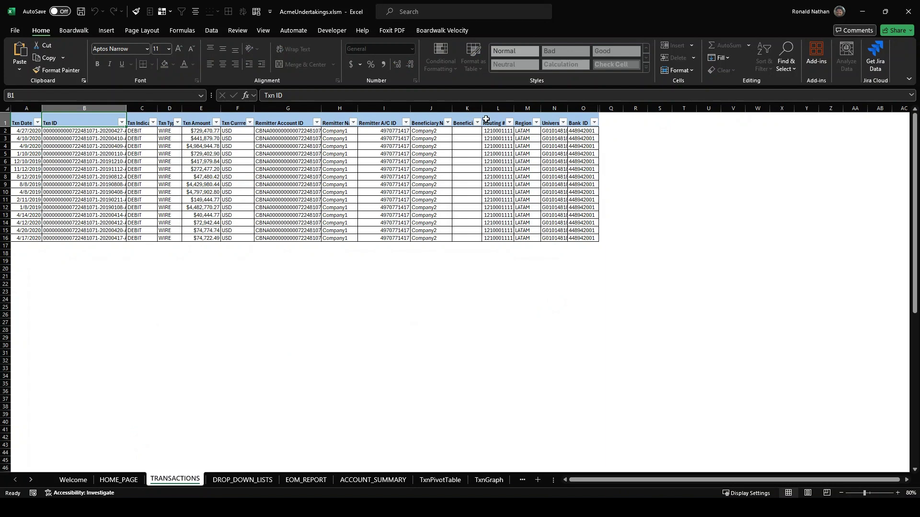
pyautogui.moveTo(536, 219); pyautogui.dragTo(538, 174)
pyautogui.click(539, 133)
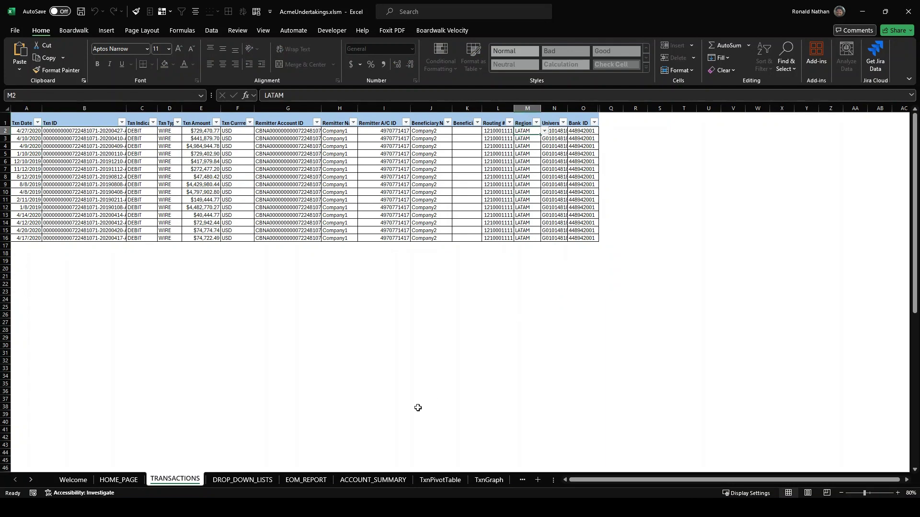
# Set the HOME_PAGE region to EMEA and download its linked TRANSACTIONS on demand.
pyautogui.click(120, 481)
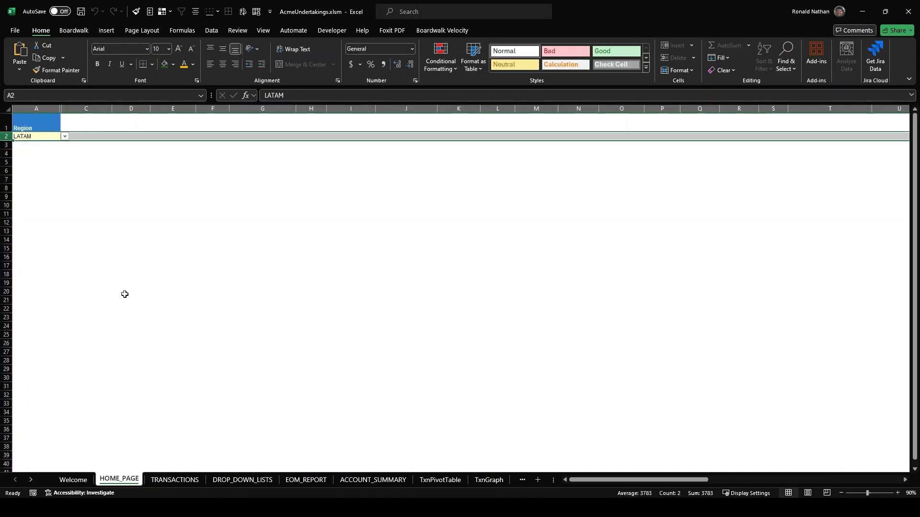
pyautogui.click(65, 137)
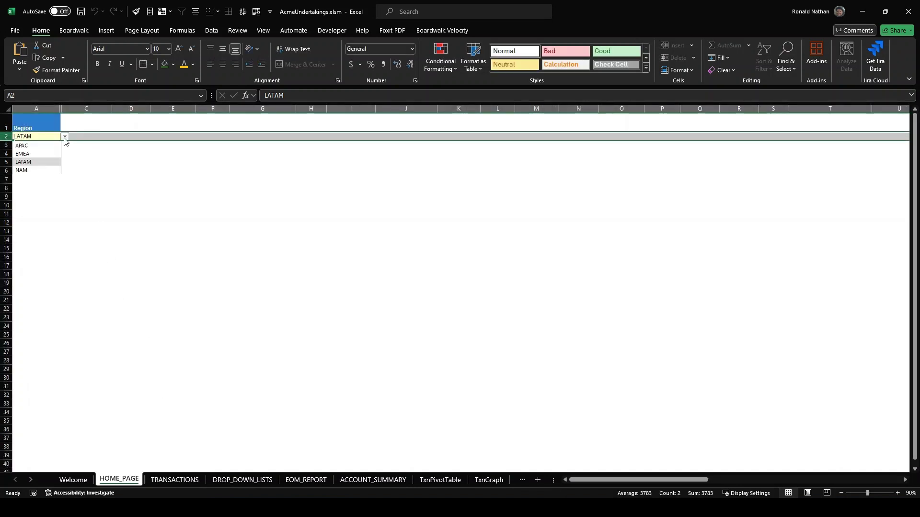
pyautogui.click(23, 154)
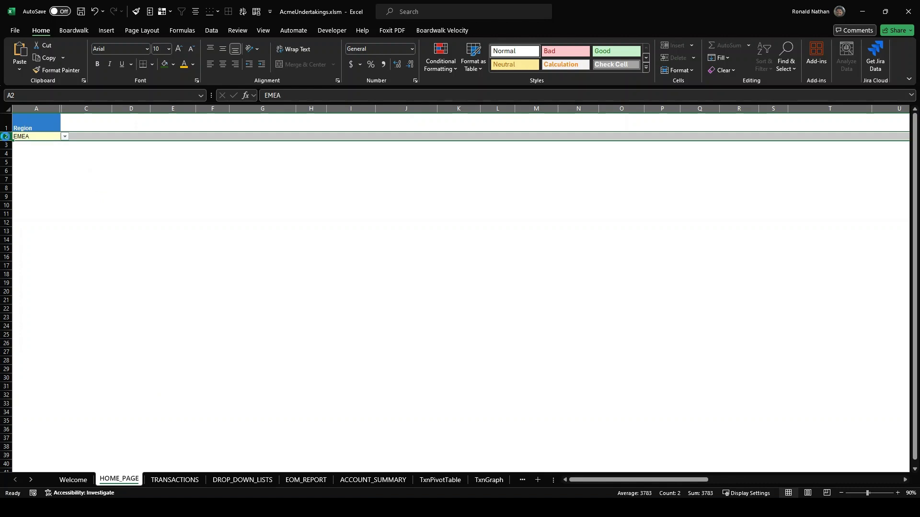
pyautogui.rightClick(4, 137)
pyautogui.moveTo(47, 330)
pyautogui.moveTo(143, 329)
pyautogui.click(207, 329)
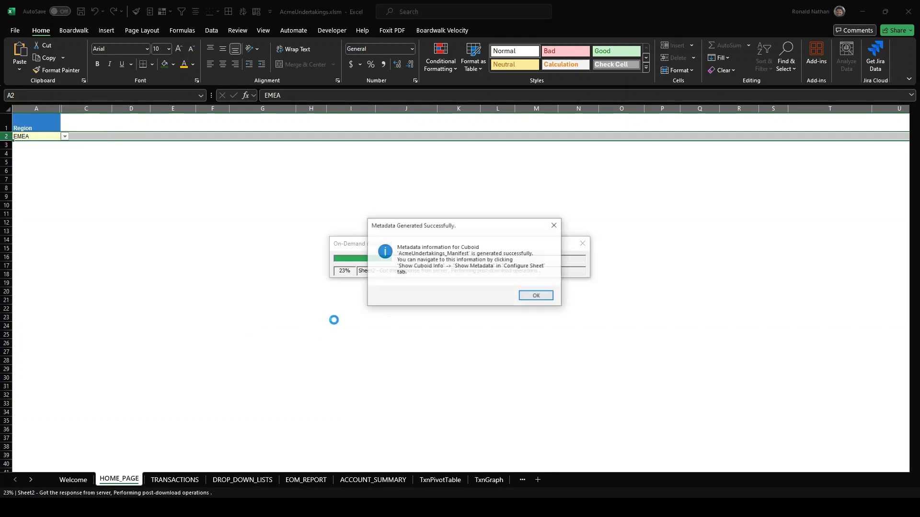
pyautogui.click(536, 295)
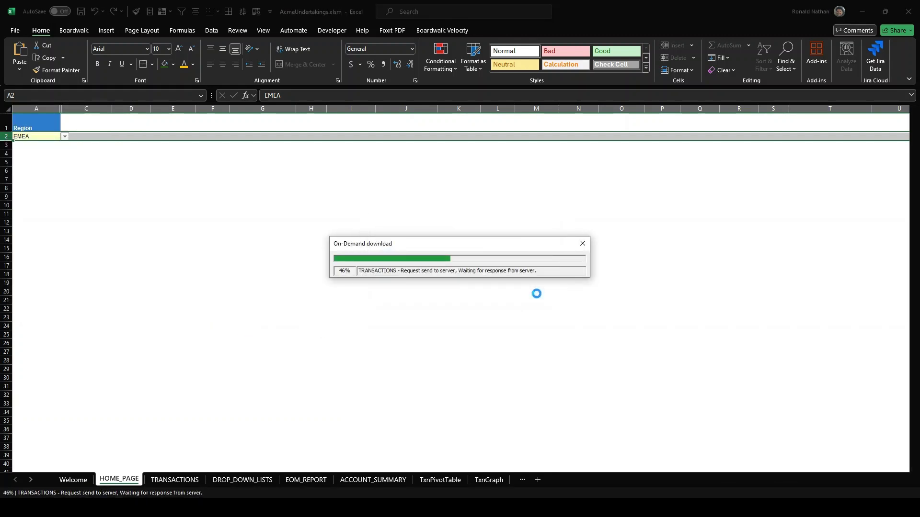